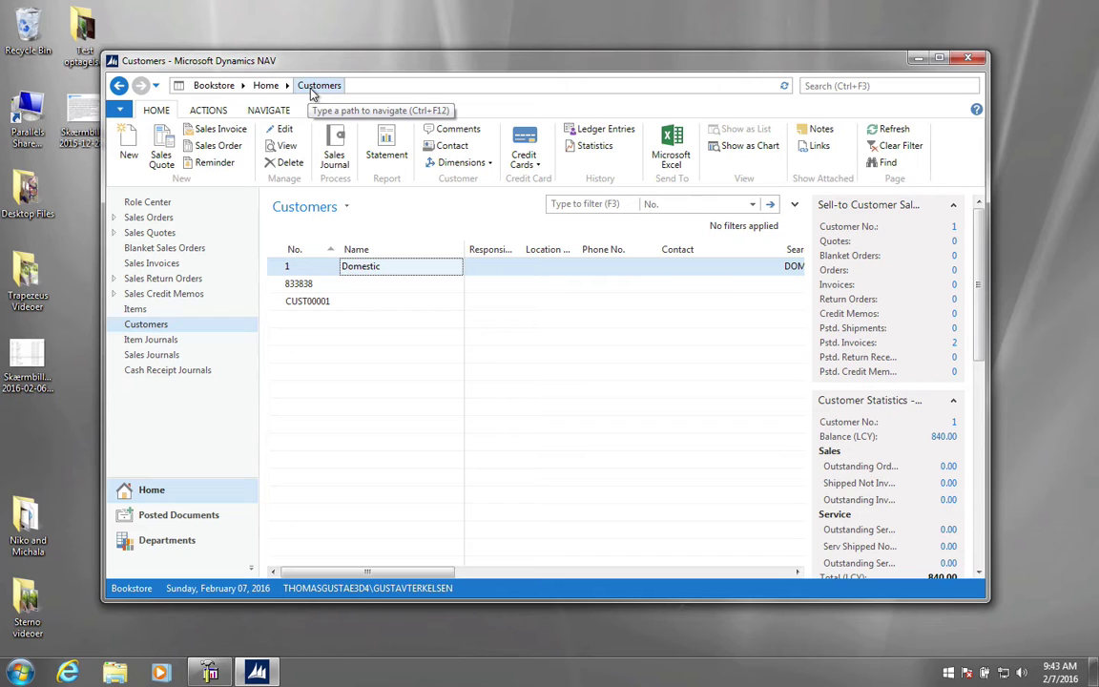
Step: Open the Customer Card for customer 1, Domestic, showing a balance of 840.00 LCY
double_click(361, 270)
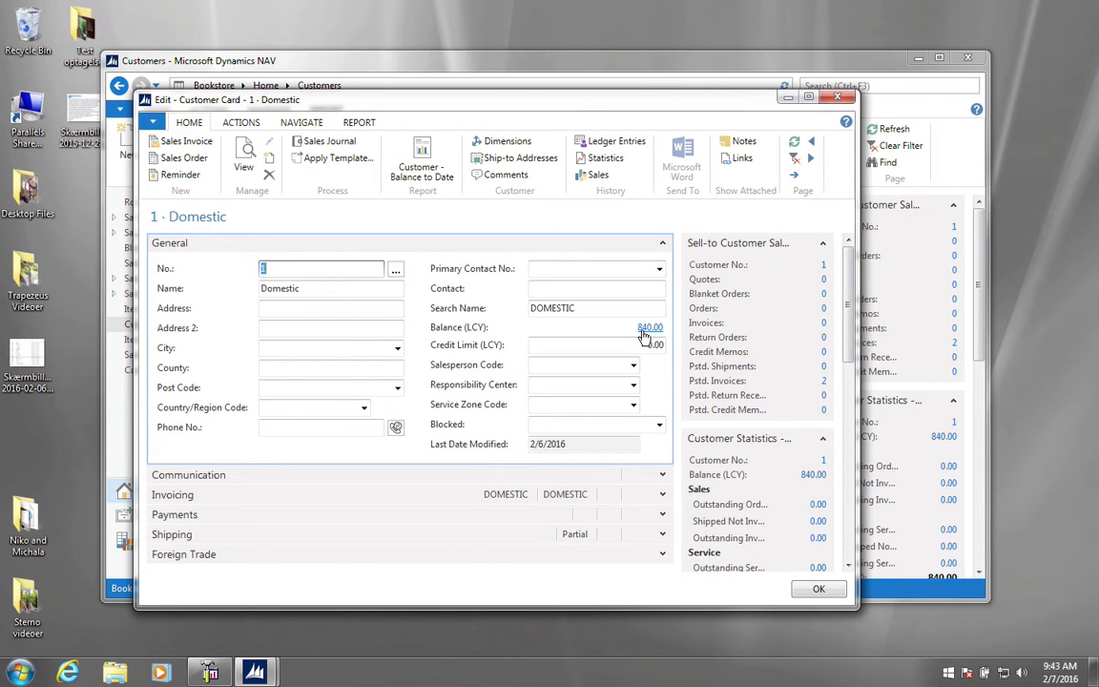
Step: Drill into customer 1's balance, set column headers to three lines, and widen Remaining Amount
left_click(647, 329)
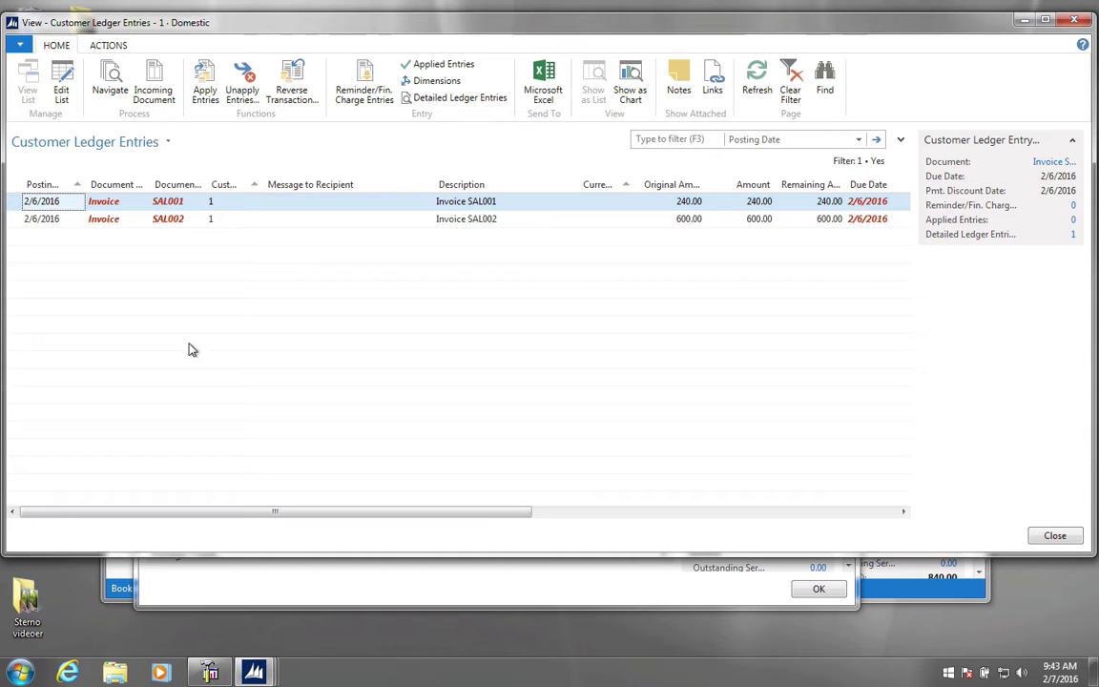
left_click_drag(417, 514, 531, 524)
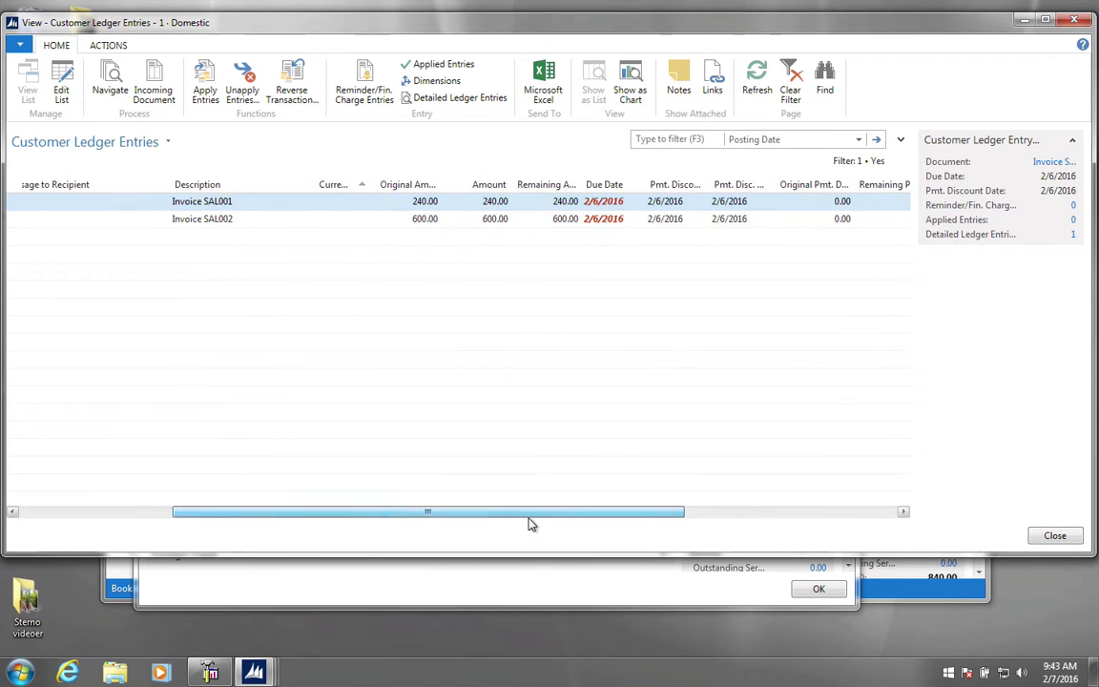
right_click(547, 191)
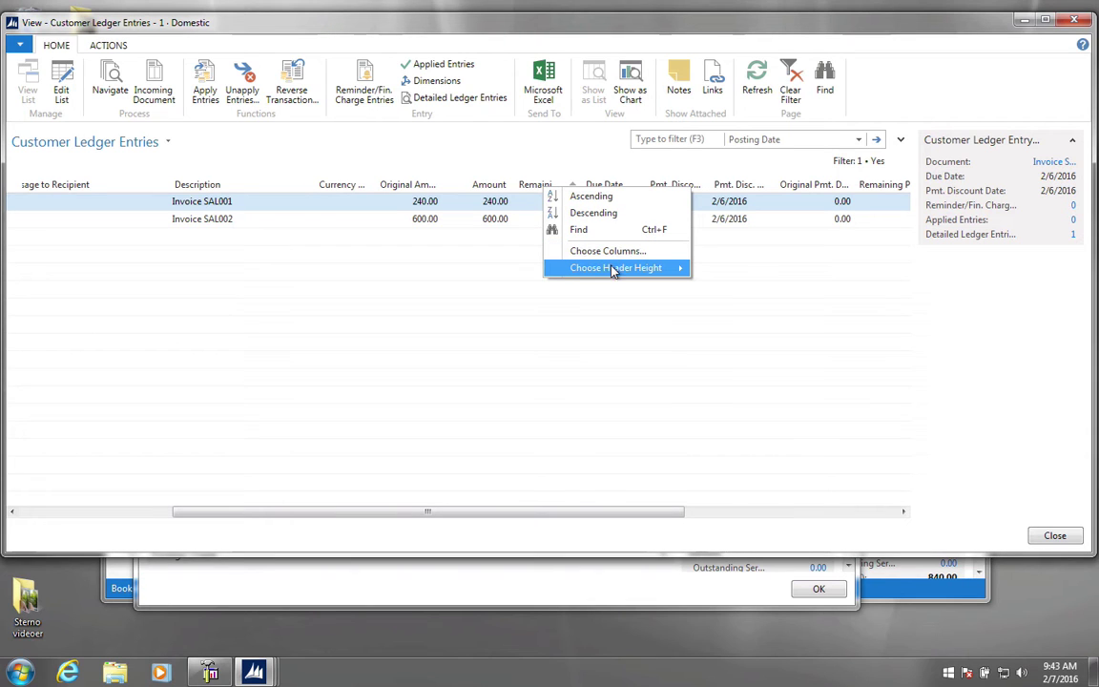
mouse_move(693, 274)
left_click(736, 320)
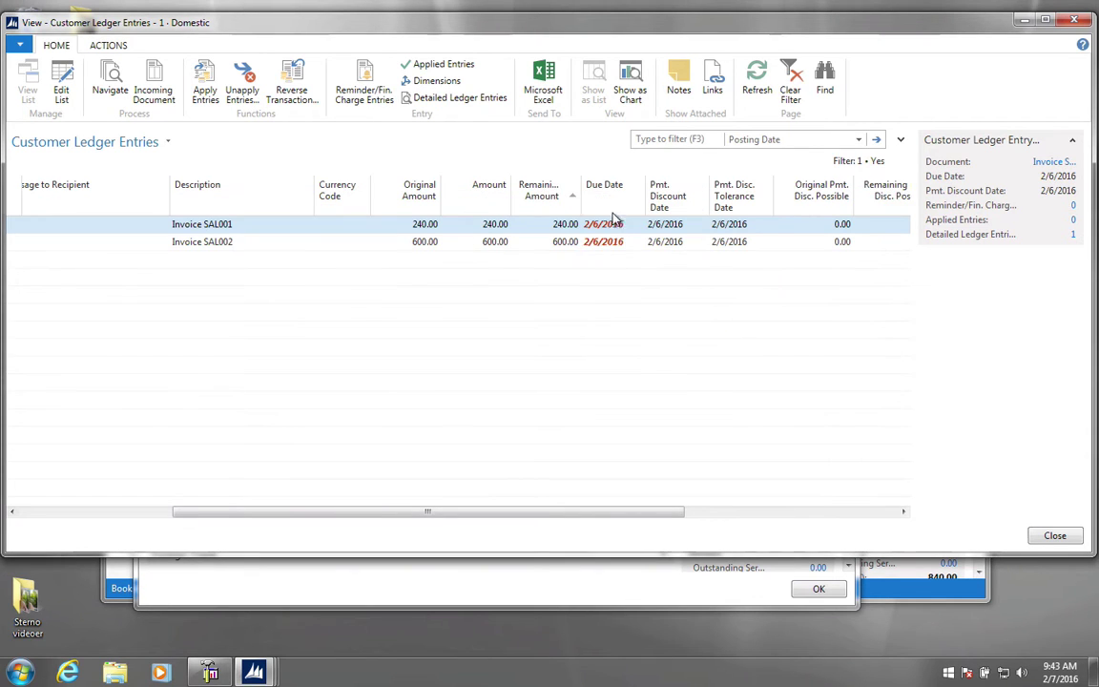
left_click_drag(580, 189, 628, 189)
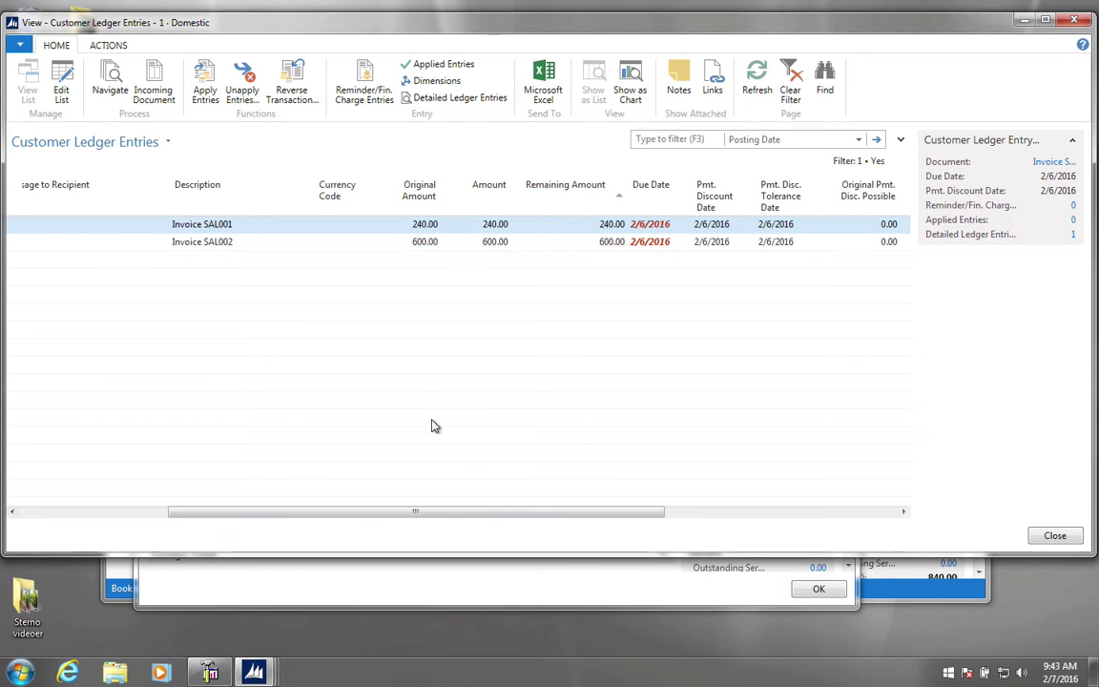
left_click_drag(395, 515, 229, 497)
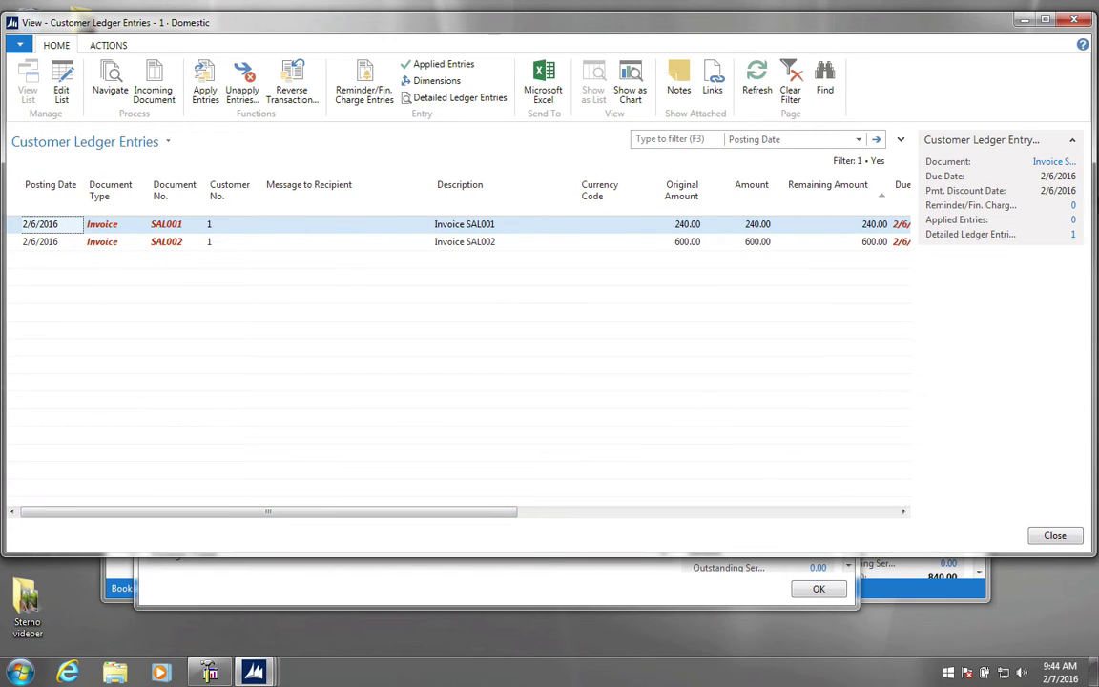
Step: Close the ledger entries and customer card, then open the DEFAULT batch from Cash Receipt Journals
left_click(1076, 21)
left_click(845, 91)
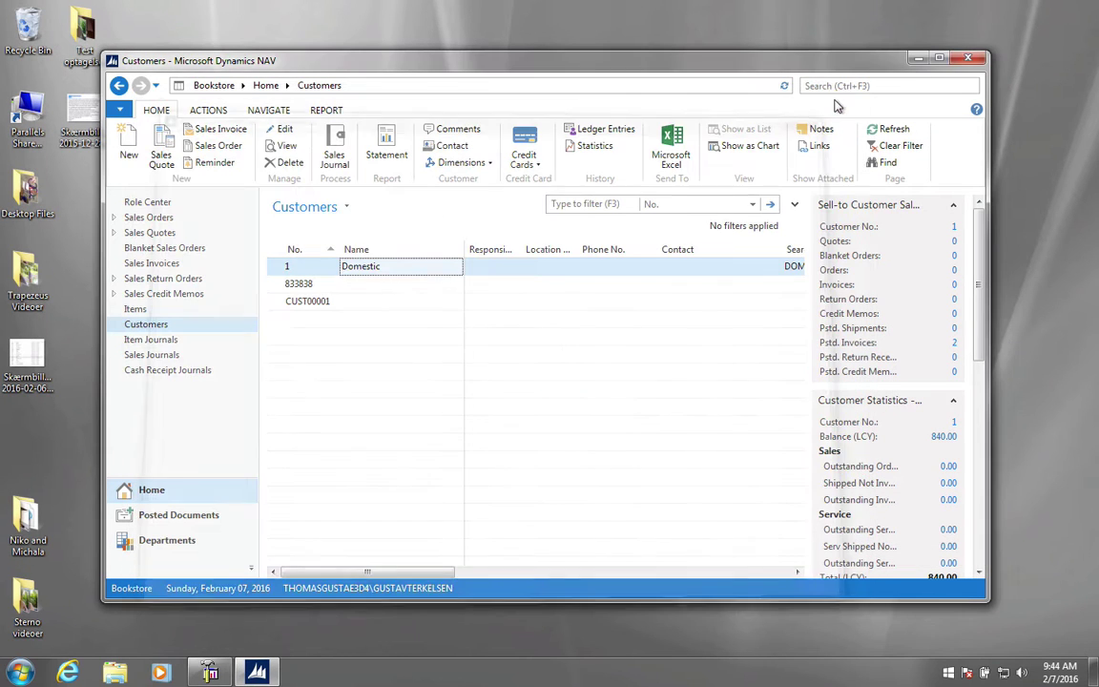
left_click(833, 87)
type("cash rec")
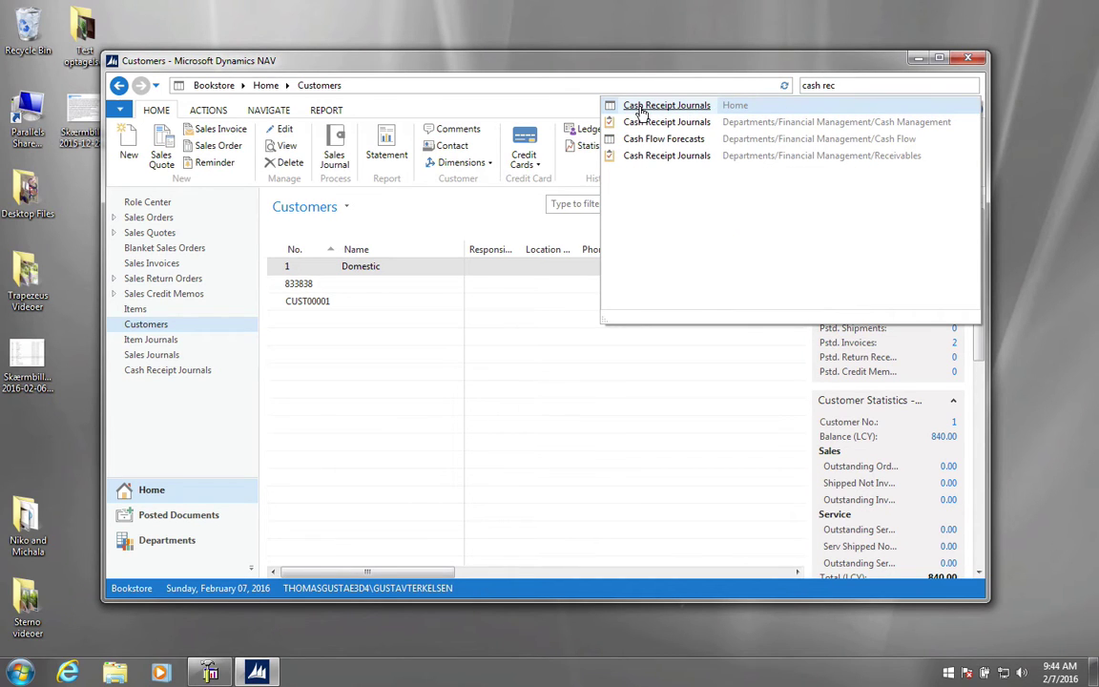
left_click(641, 113)
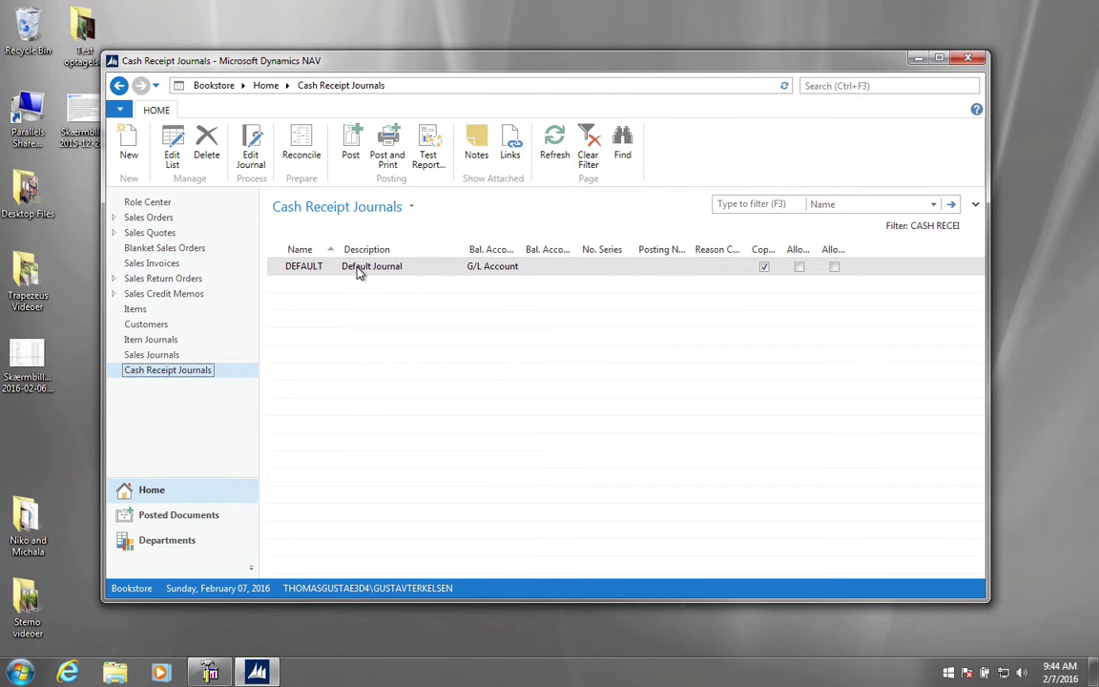
double_click(303, 270)
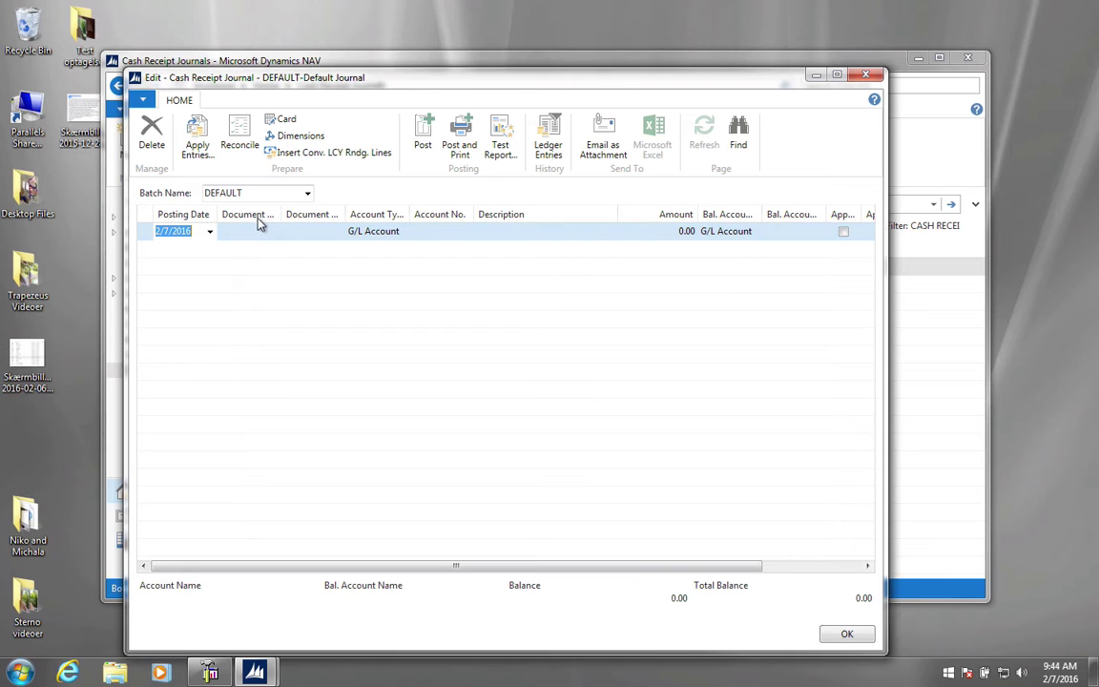
Step: Set the journal's column headers to three lines and apply that height to all lists
right_click(258, 218)
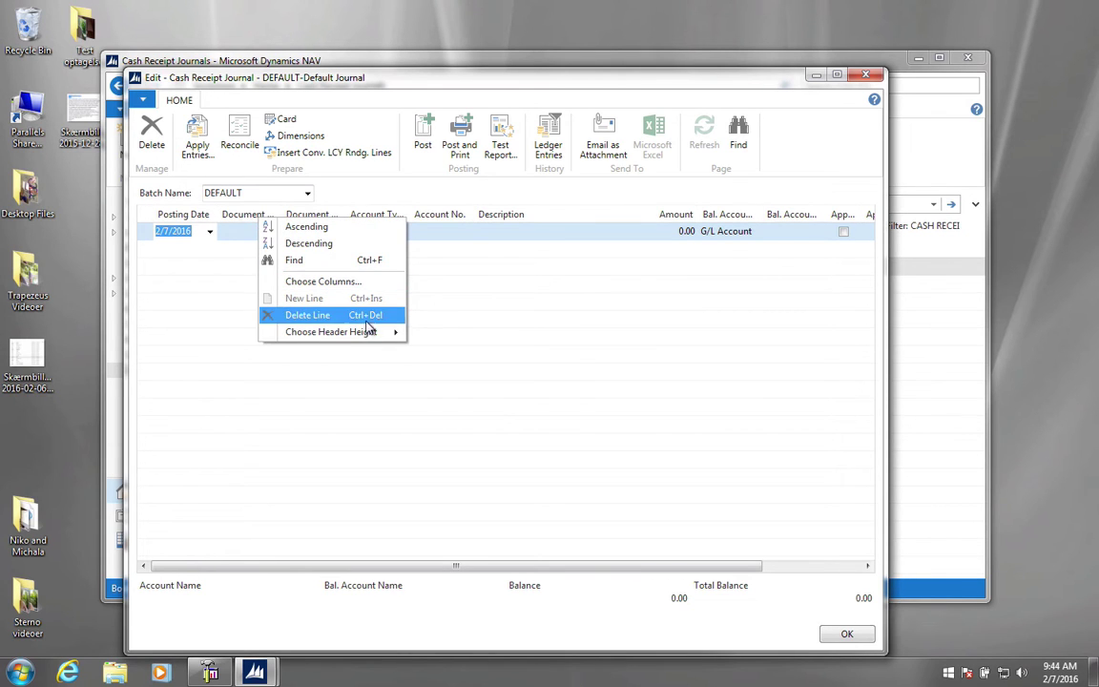
mouse_move(368, 332)
left_click(467, 386)
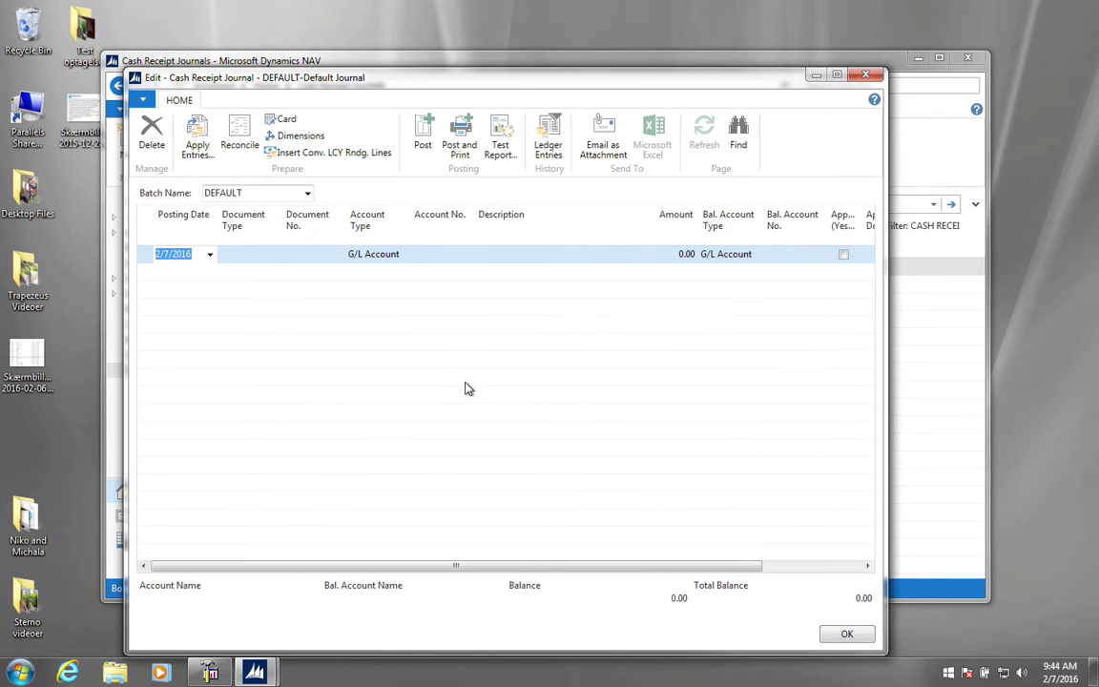
right_click(303, 222)
mouse_move(403, 341)
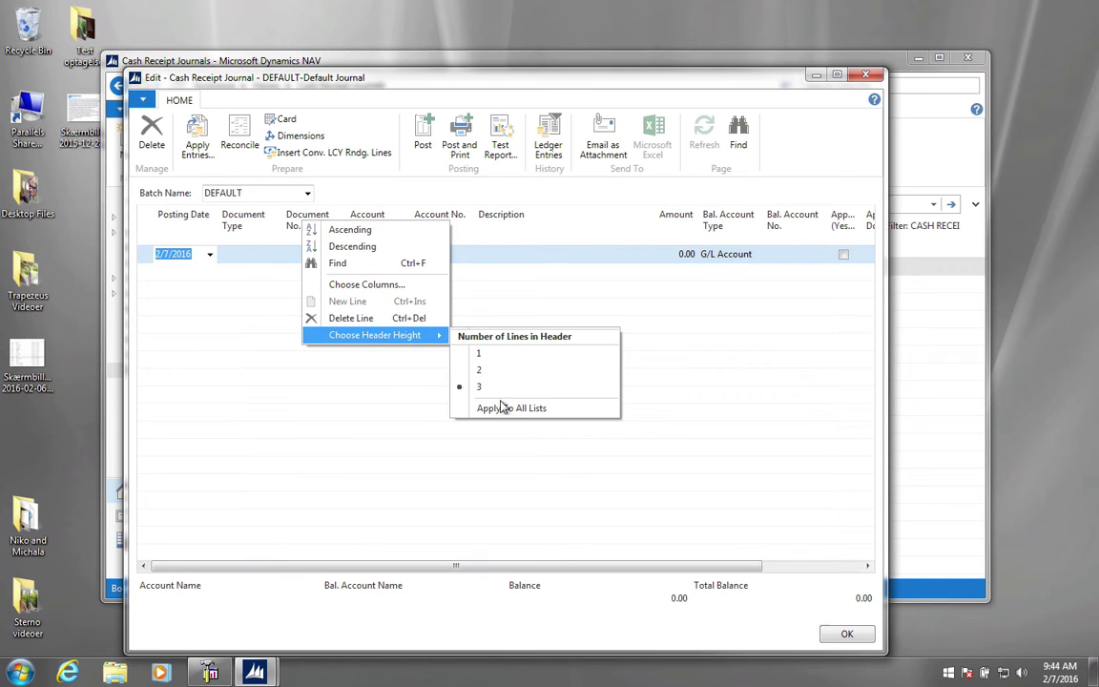
left_click(472, 404)
left_click(557, 390)
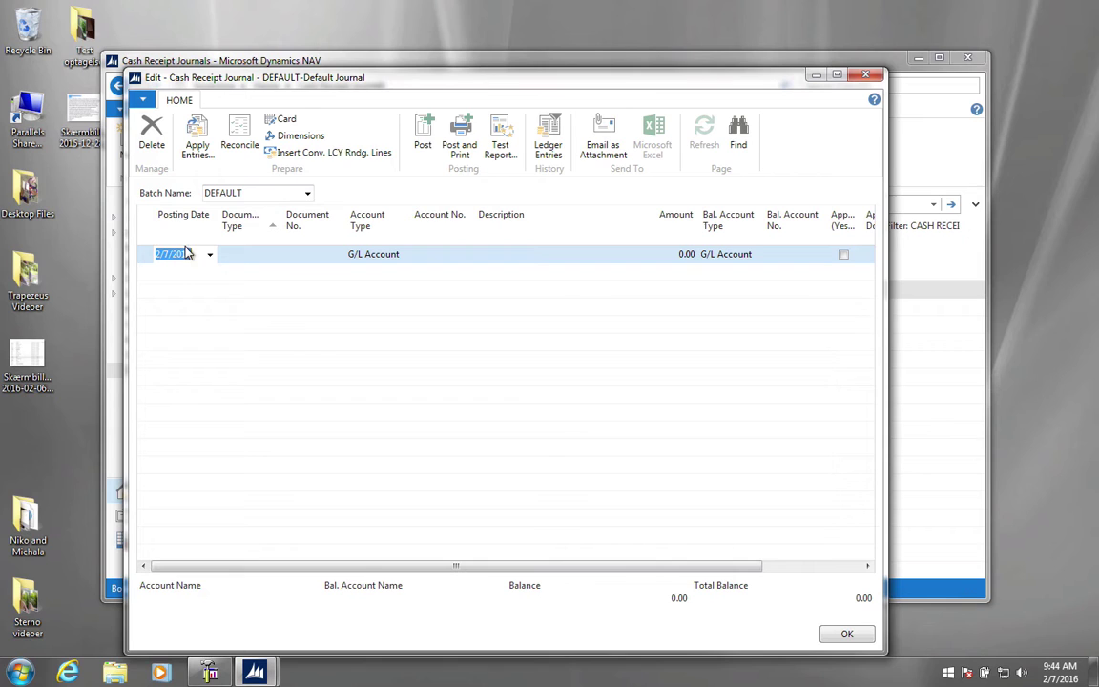
Step: Widen the Document Type column and enlarge and reposition the journal window
left_click(294, 217)
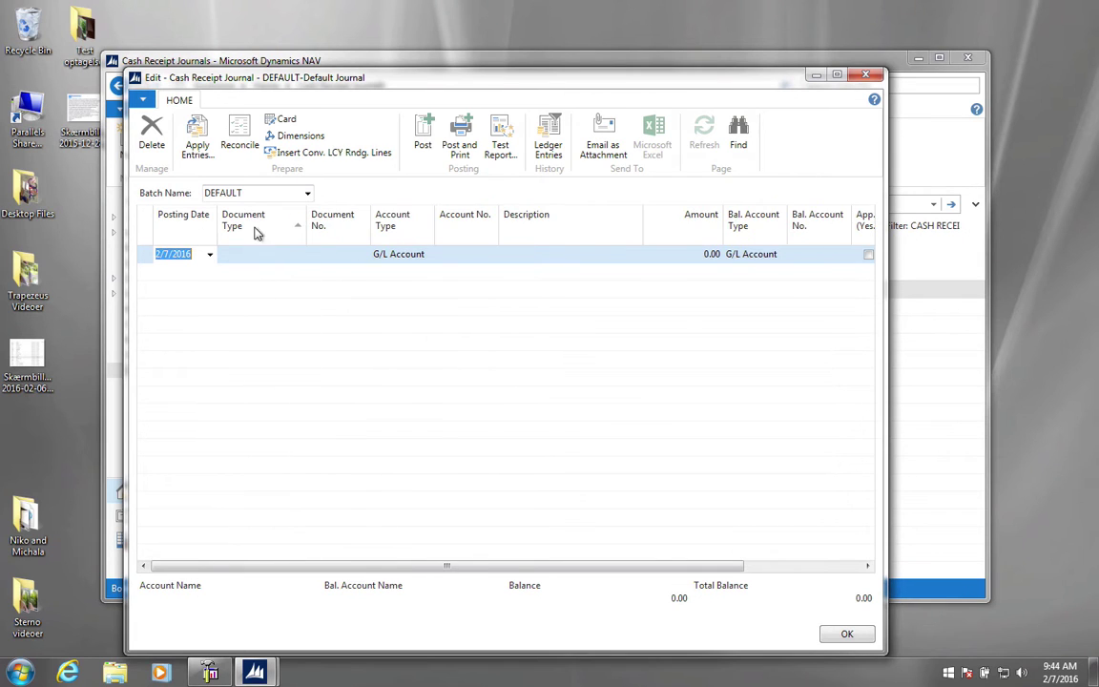
left_click(141, 254)
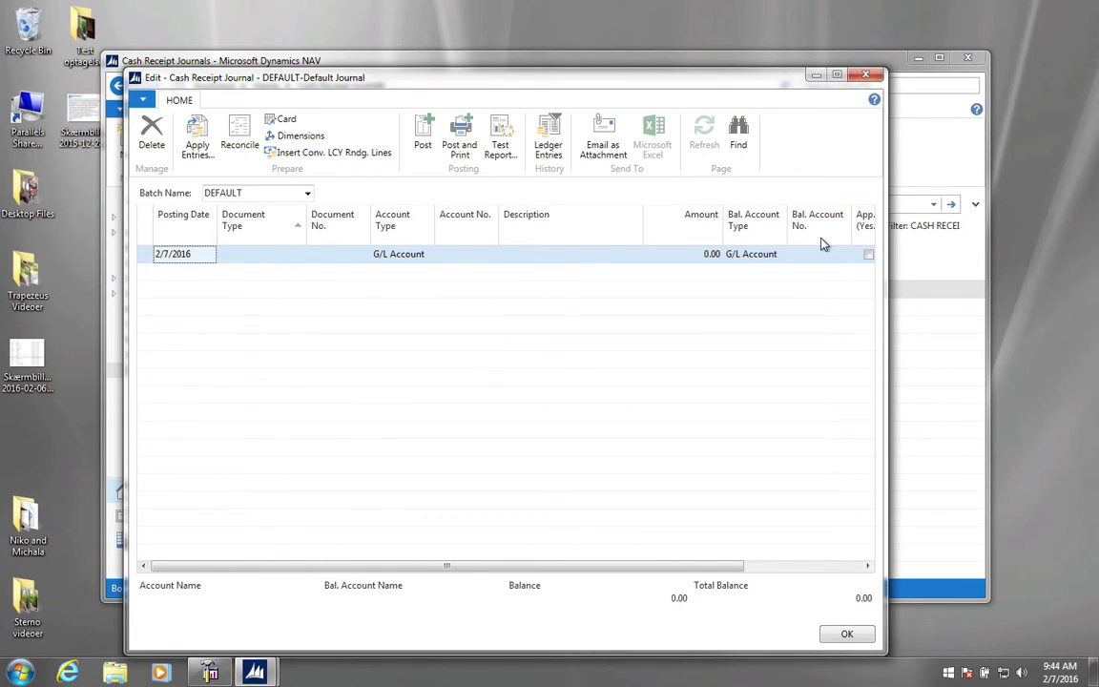
left_click_drag(886, 255, 1022, 255)
left_click_drag(685, 88, 606, 33)
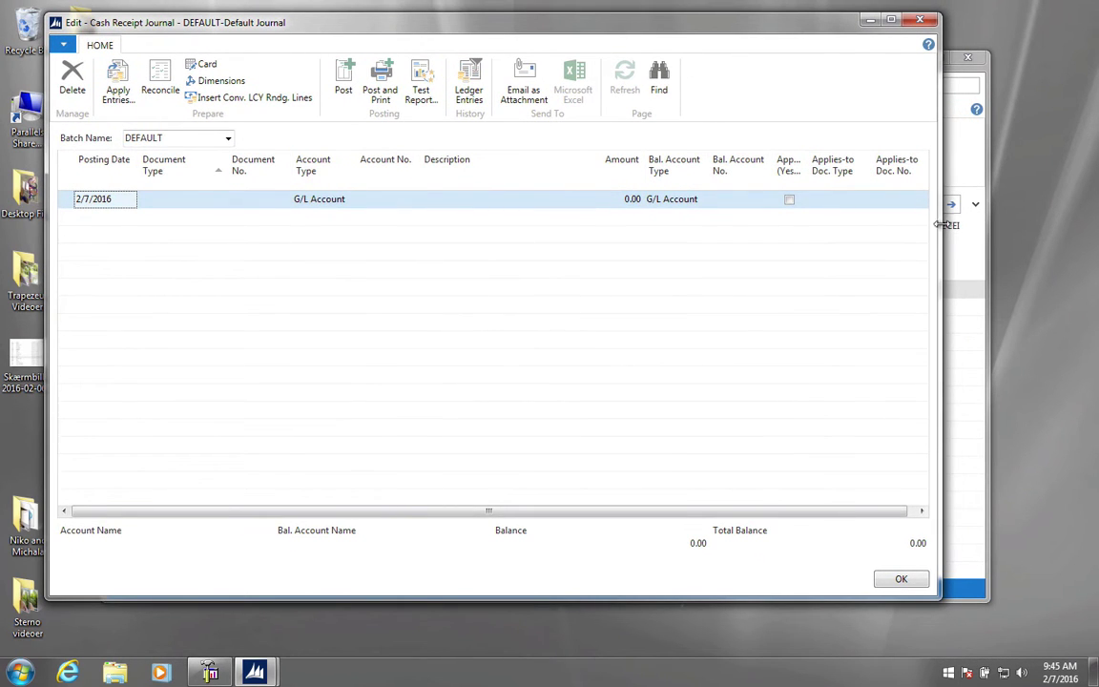
left_click_drag(941, 229, 1024, 229)
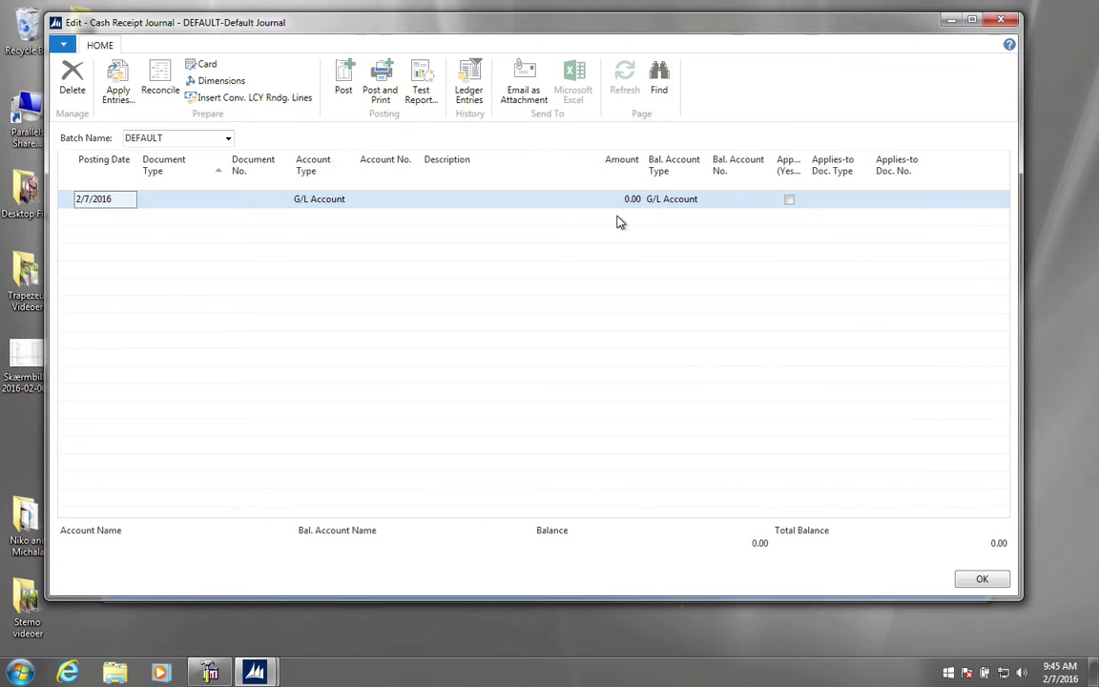
left_click(173, 198)
Step: Make the journal line a Payment with document no. IUG and Customer as account type
left_click(221, 201)
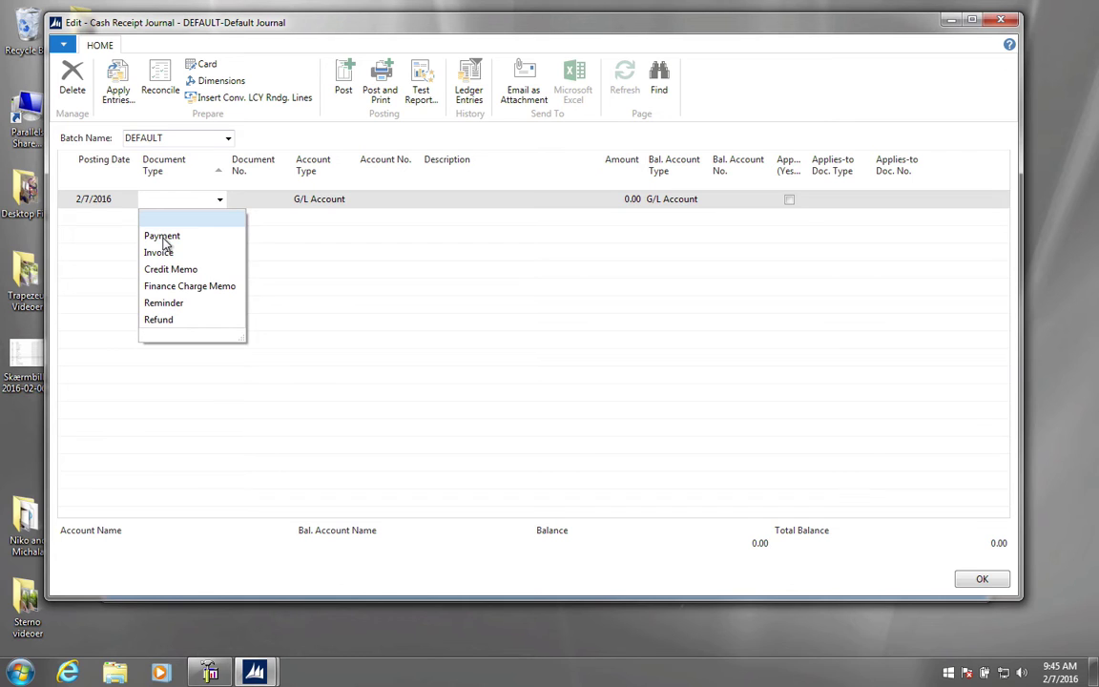
left_click(162, 236)
left_click(263, 198)
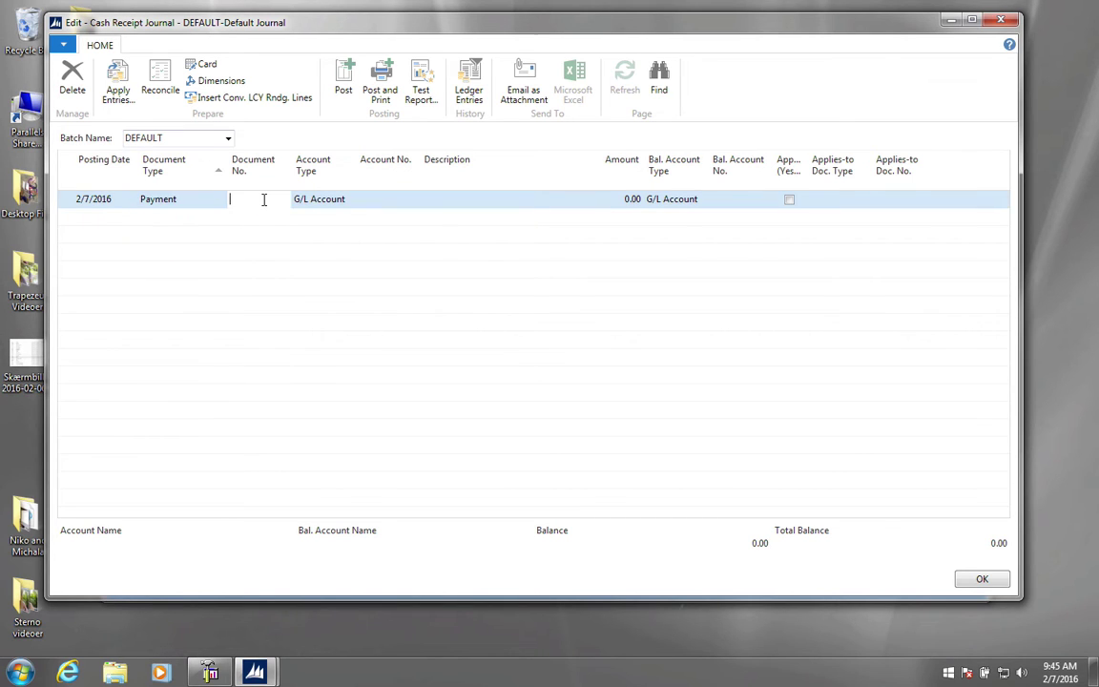
type("iug")
left_click(320, 210)
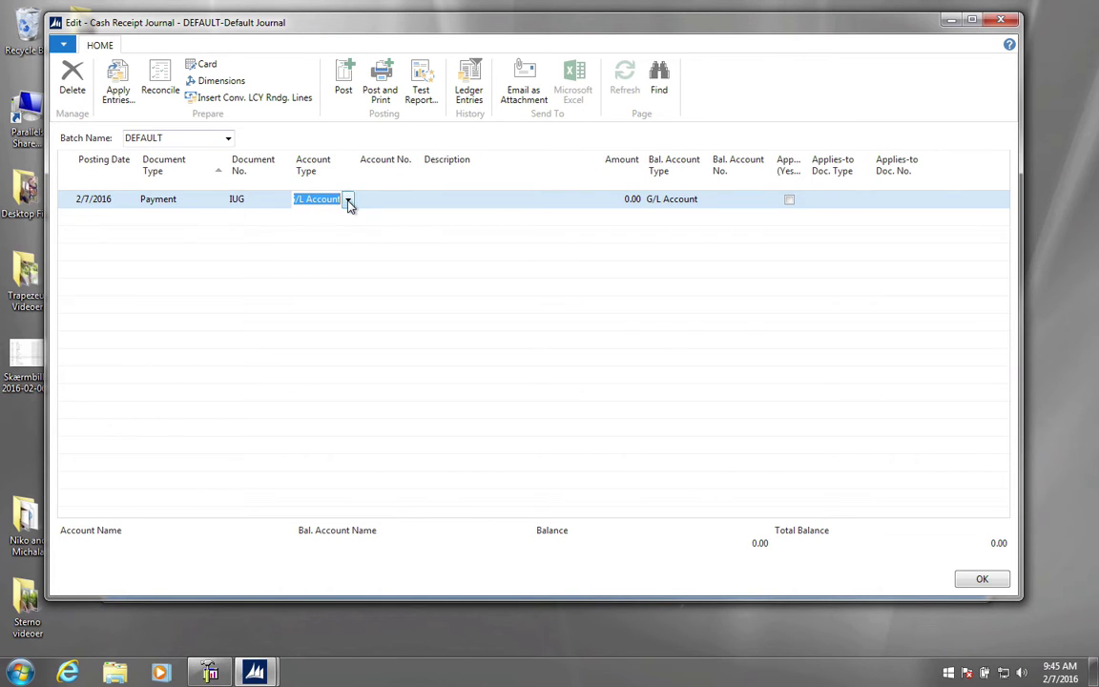
left_click(348, 202)
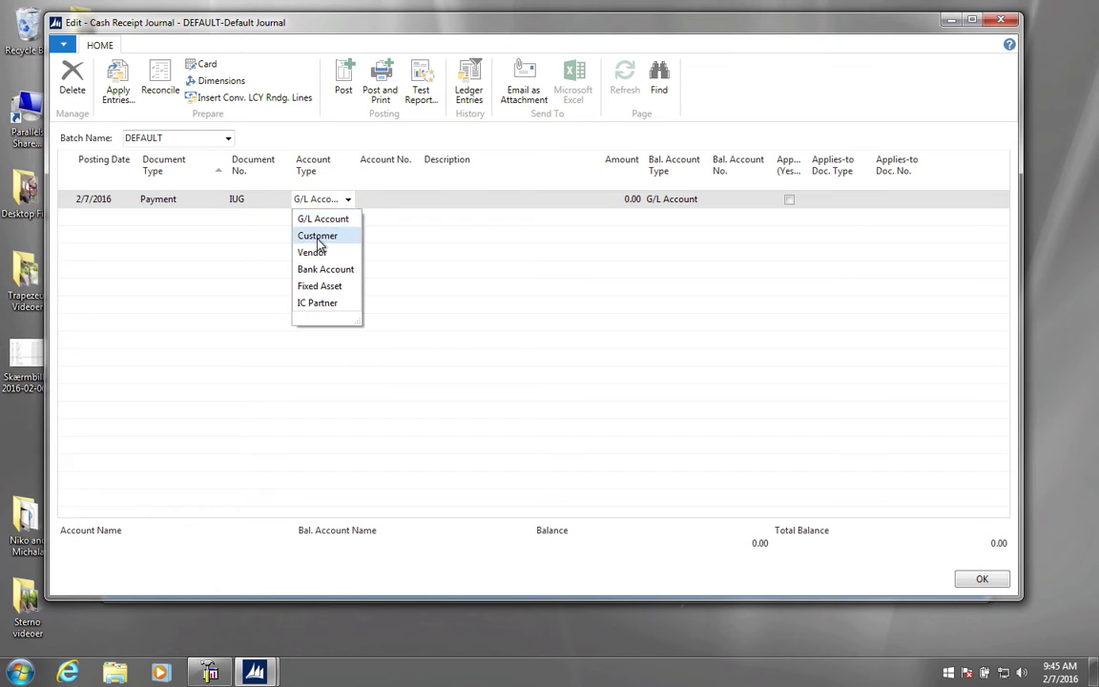
left_click(320, 236)
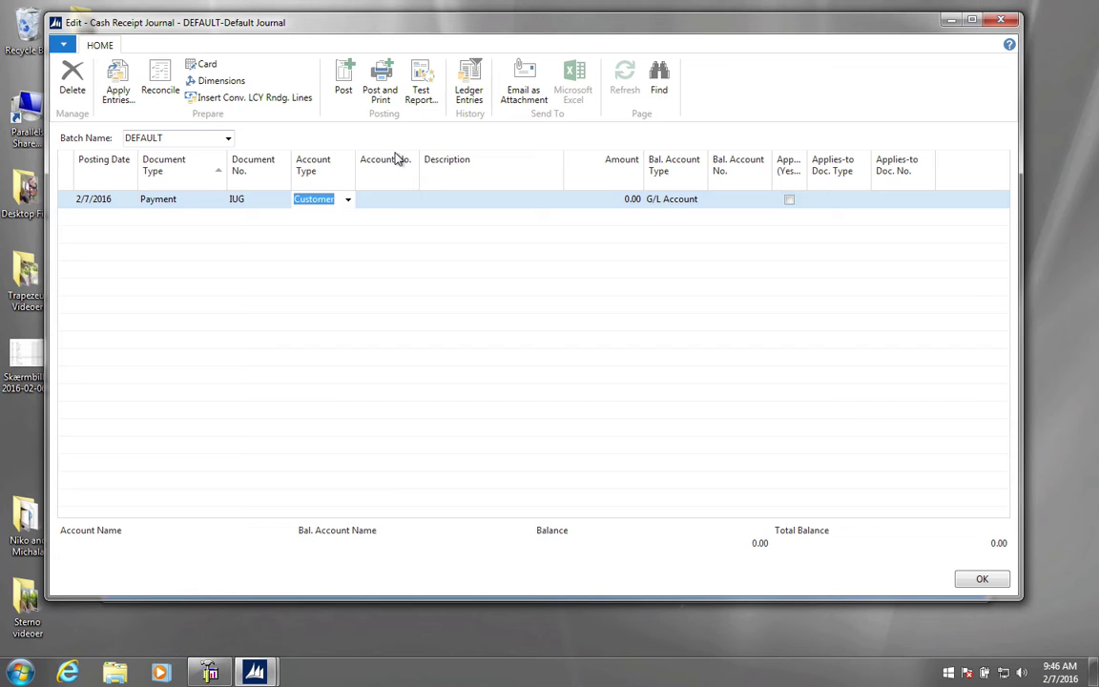
Step: Choose customer 1, Domestic, as the line's account and move past the description
left_click(395, 198)
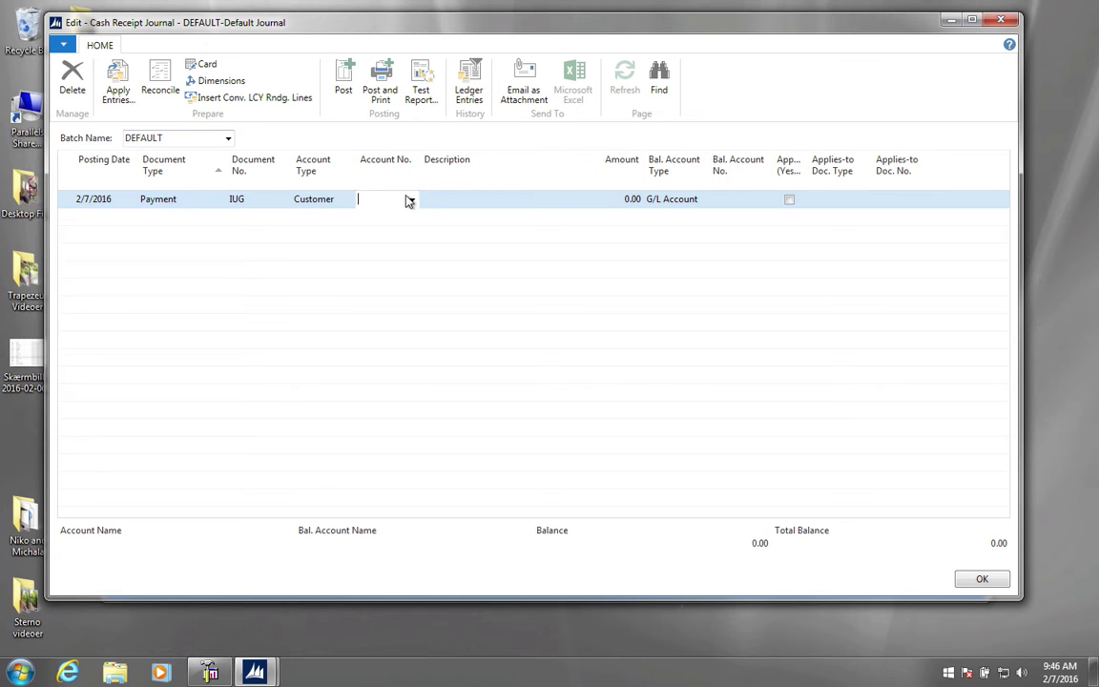
left_click(413, 201)
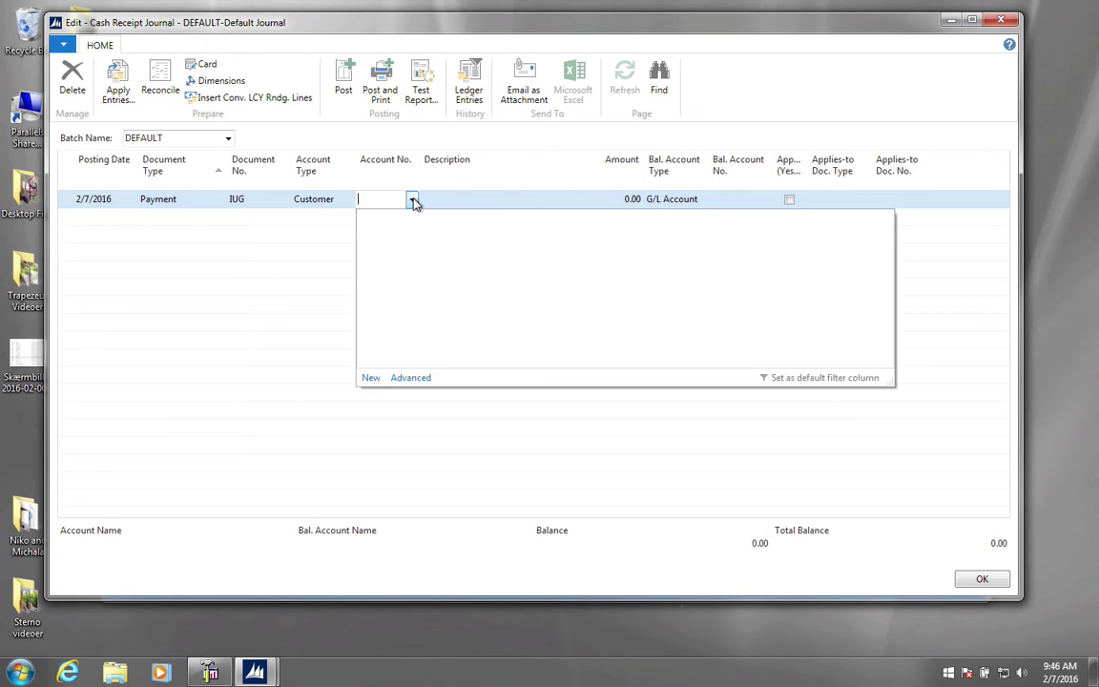
left_click(413, 200)
left_click(414, 200)
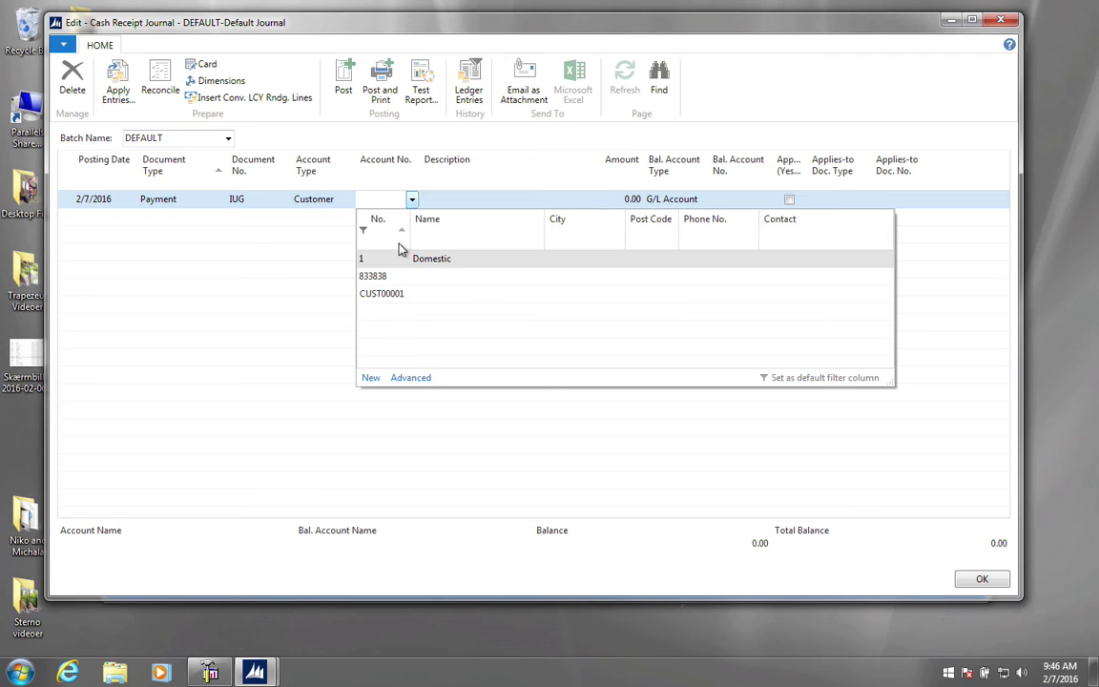
left_click(375, 262)
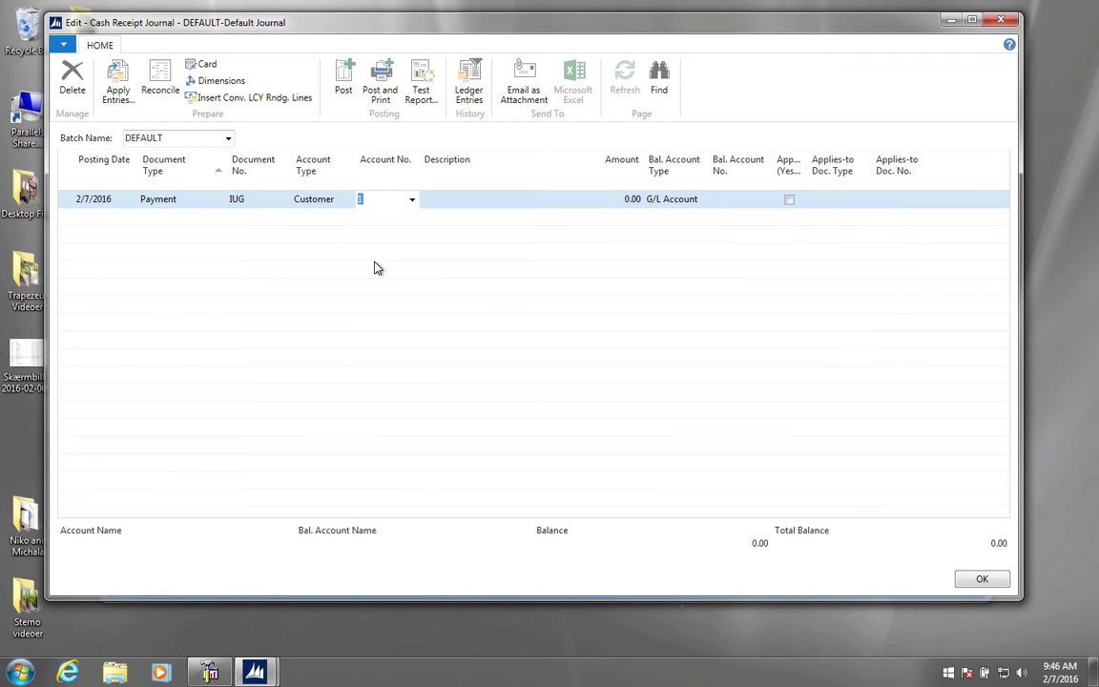
key("Tab")
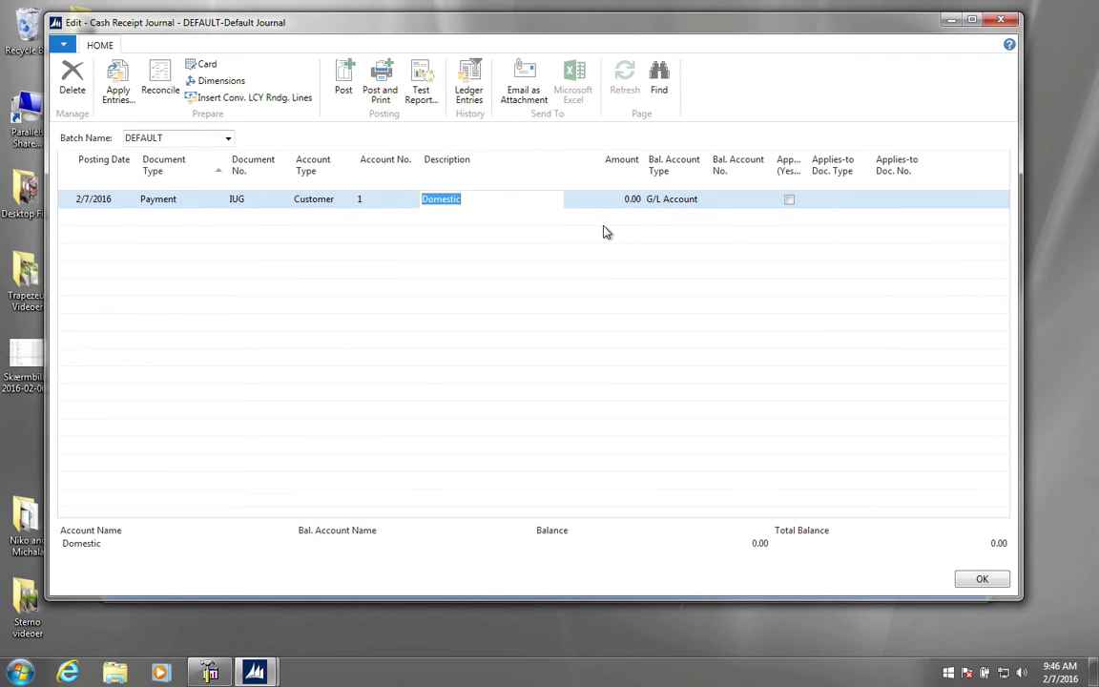
key("Tab")
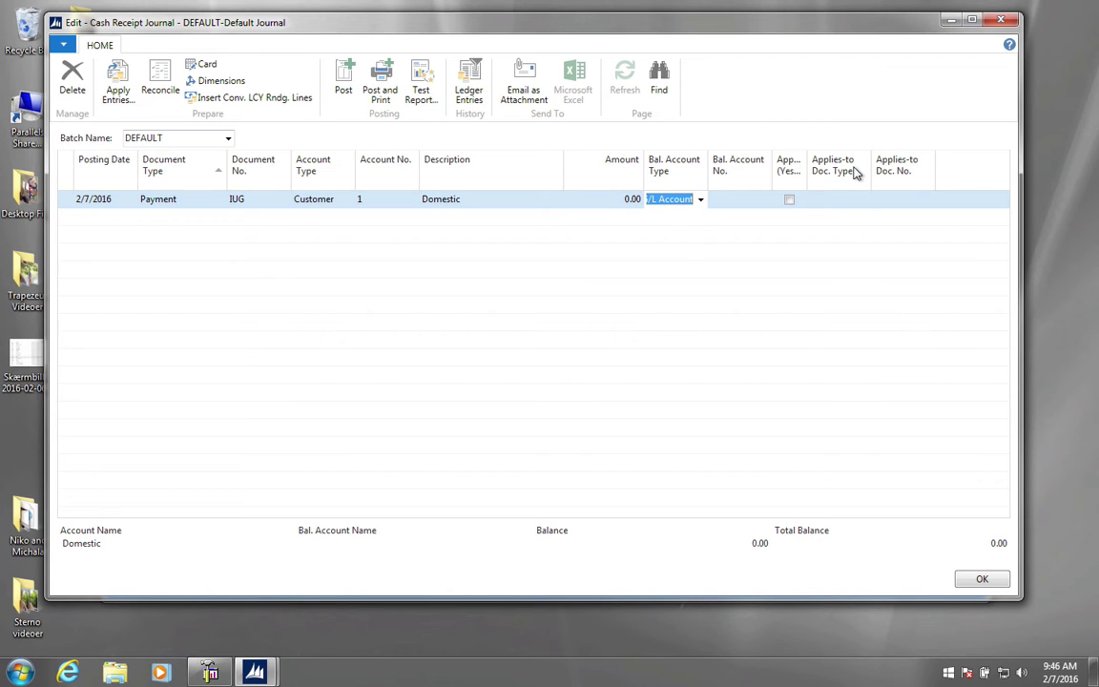
Step: Set Applies-to Doc. Type to Invoice and bring up the customer's open entries to apply
left_click(835, 200)
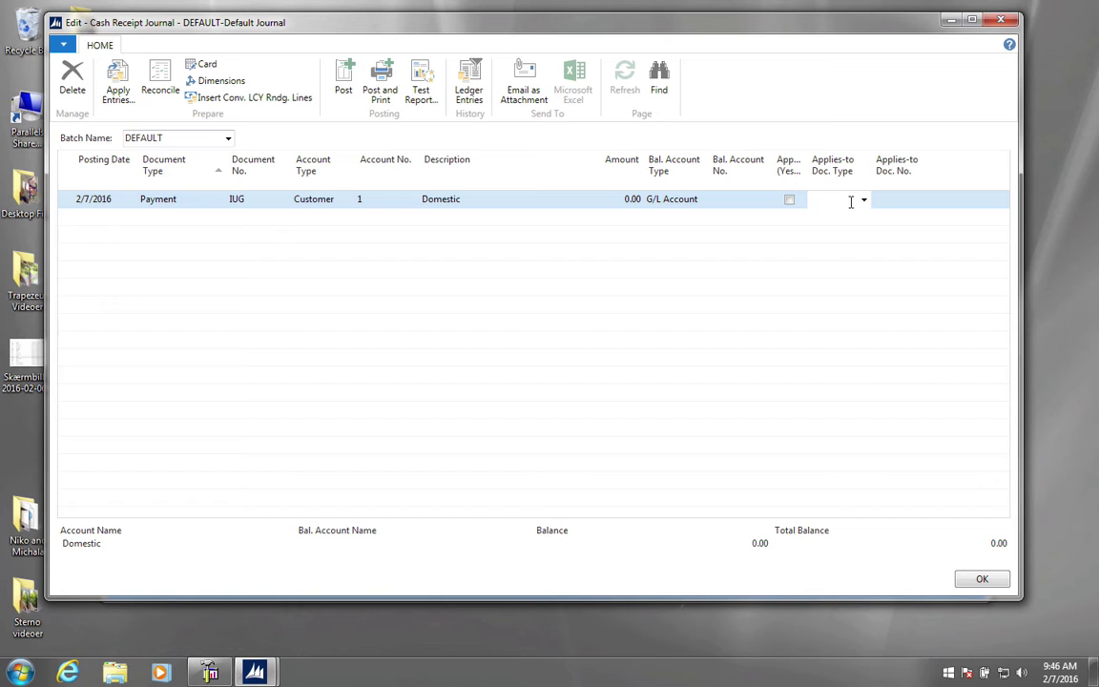
left_click(864, 201)
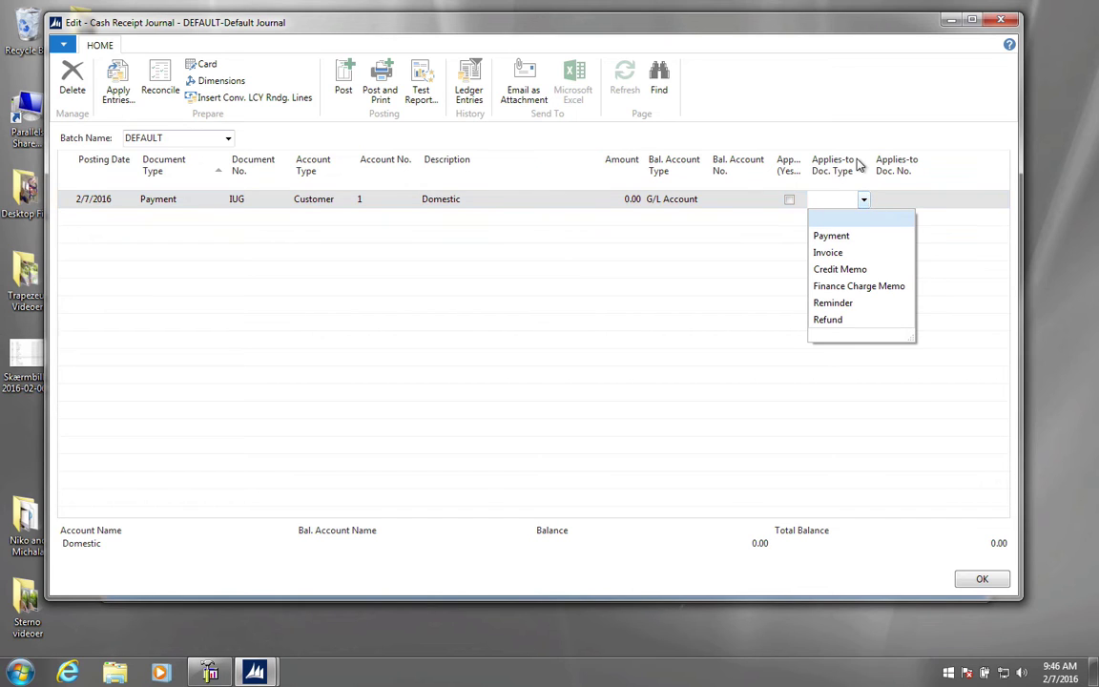
left_click(829, 254)
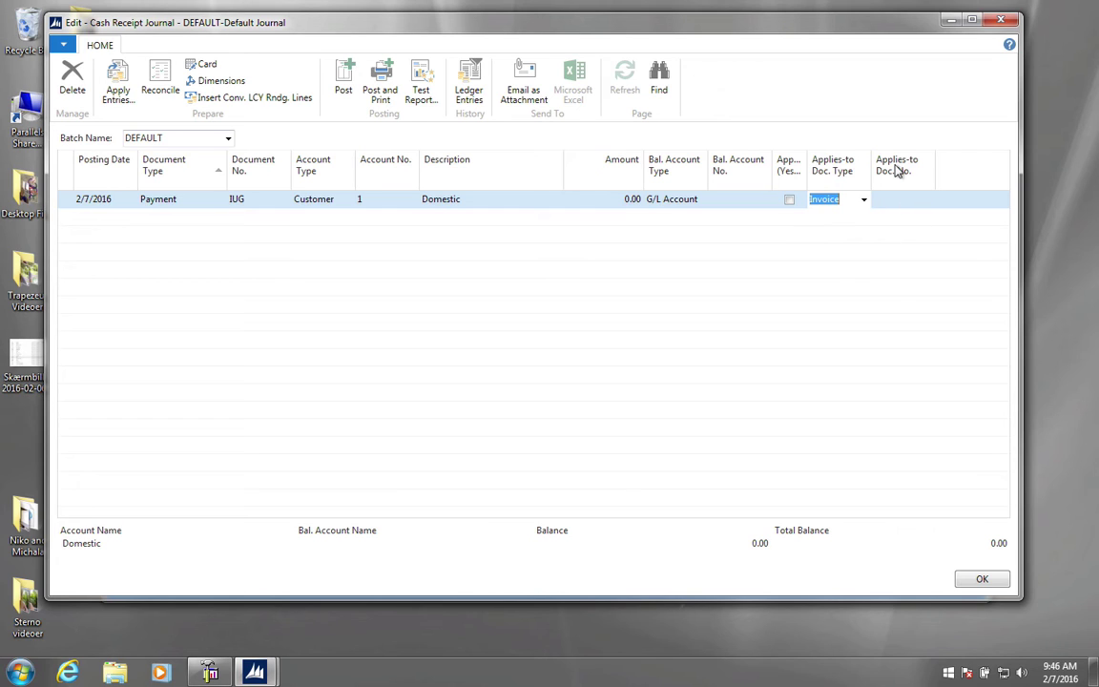
left_click(913, 200)
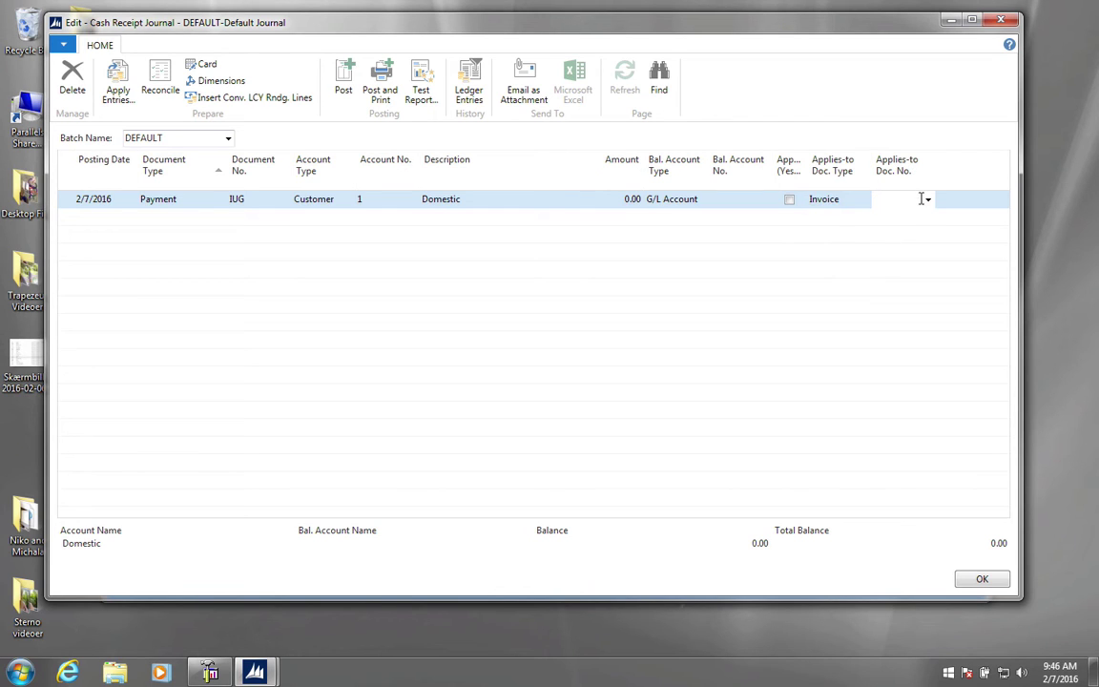
left_click(929, 200)
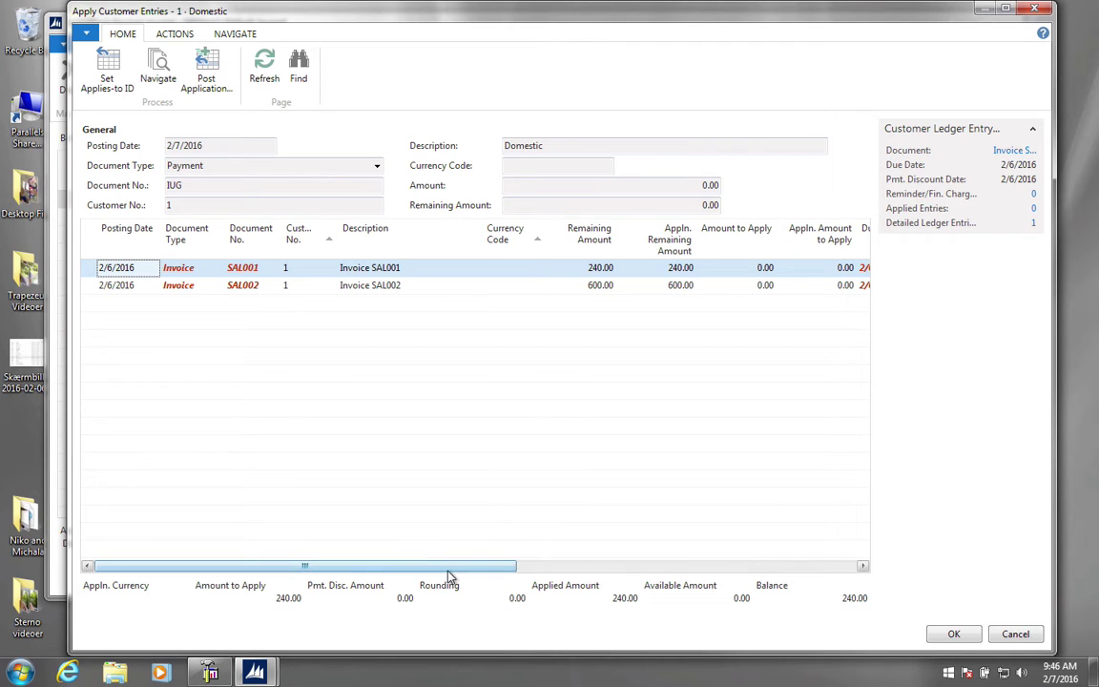
Step: Select invoice SAL001 in Apply Customer Entries and confirm, giving the line amount -240.00
left_click_drag(453, 569, 387, 569)
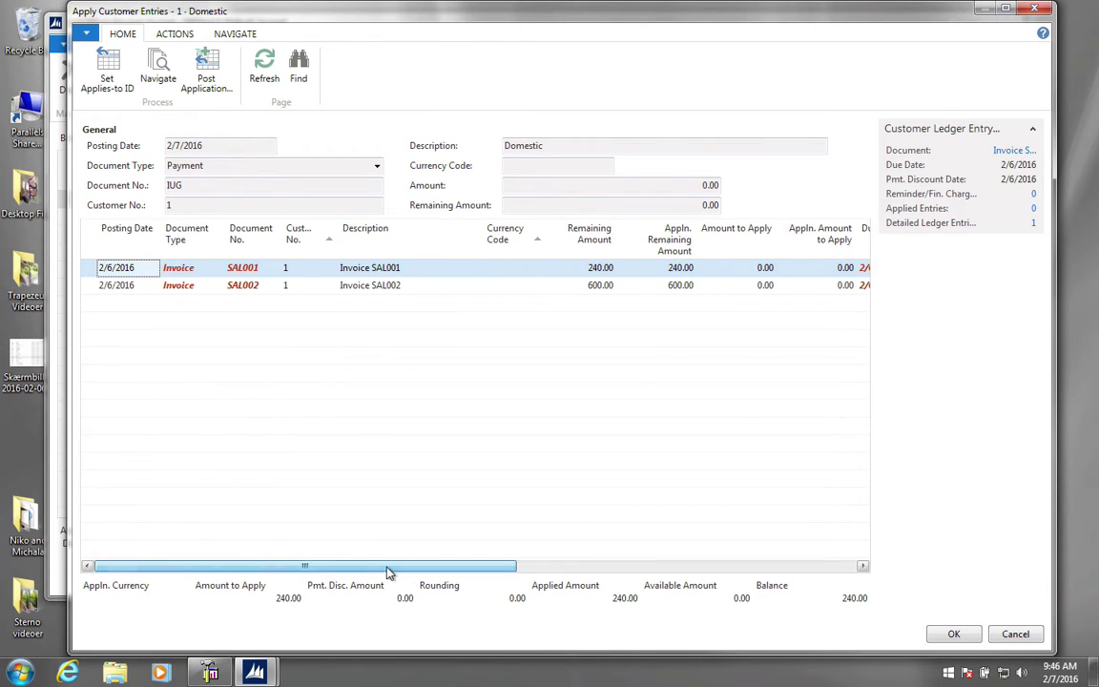
left_click(92, 287)
left_click(92, 271)
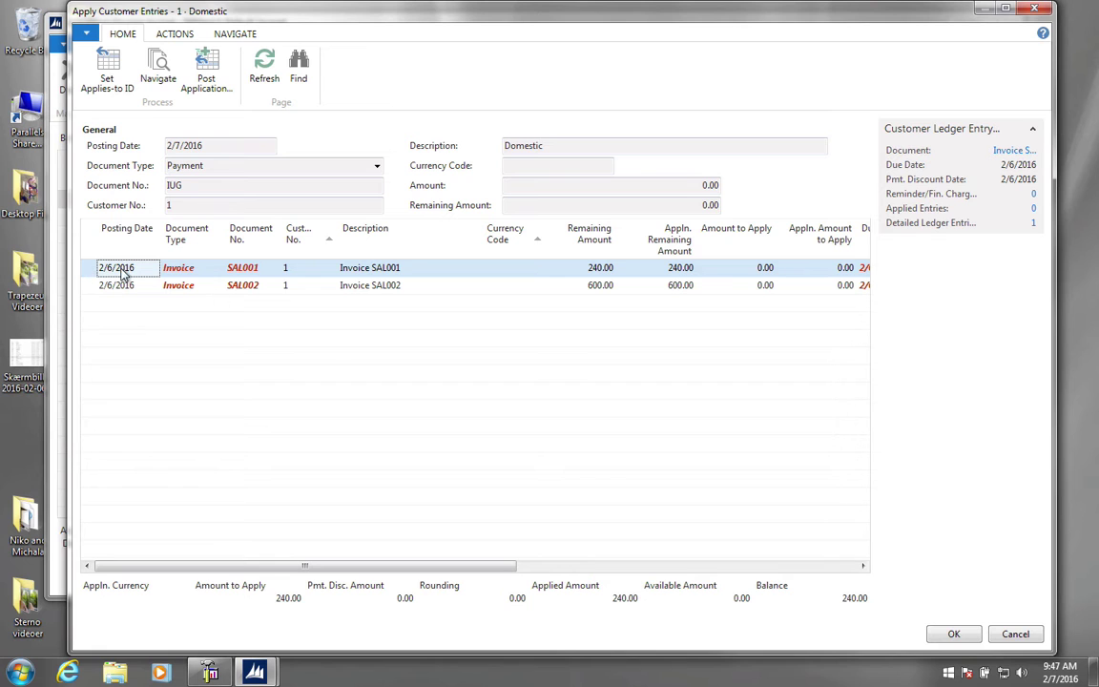
left_click(950, 635)
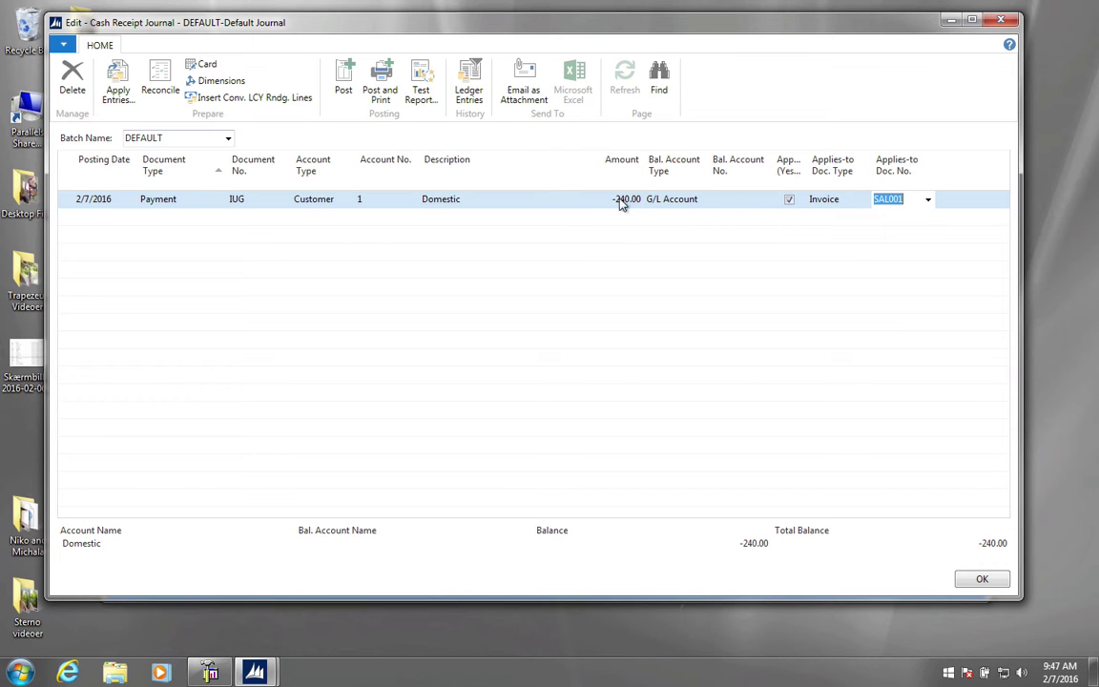
Step: Set the balancing account to Bank Account 10, HSBC, bringing the journal balance to 0.00
left_click(669, 200)
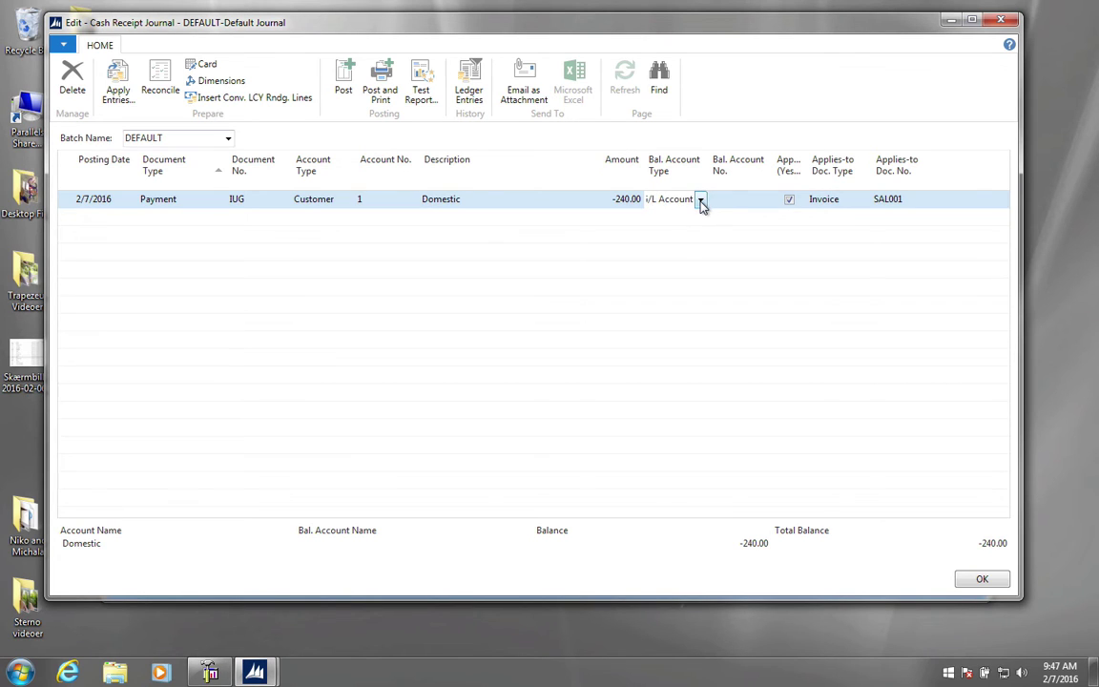
left_click(700, 201)
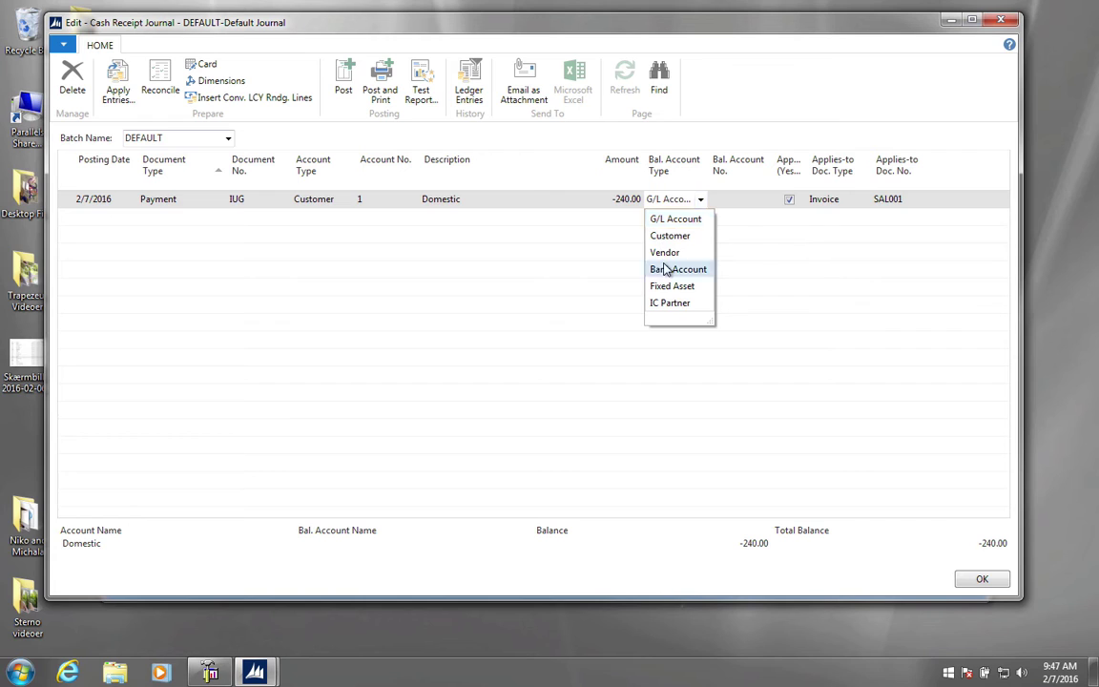
left_click(666, 270)
left_click(733, 199)
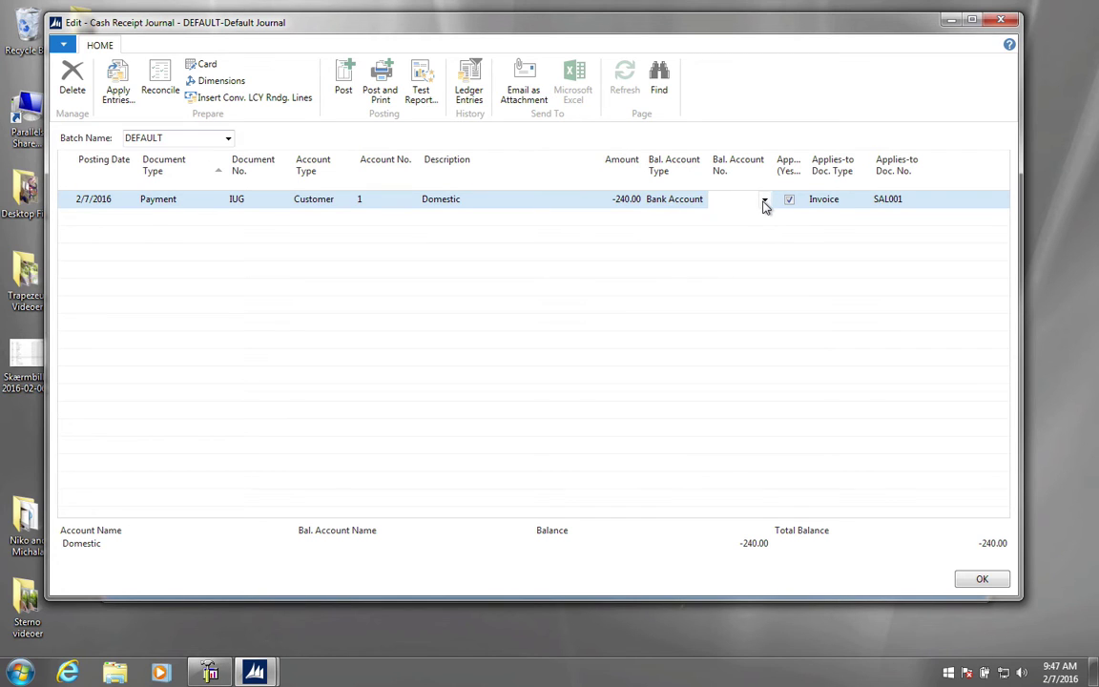
left_click(763, 202)
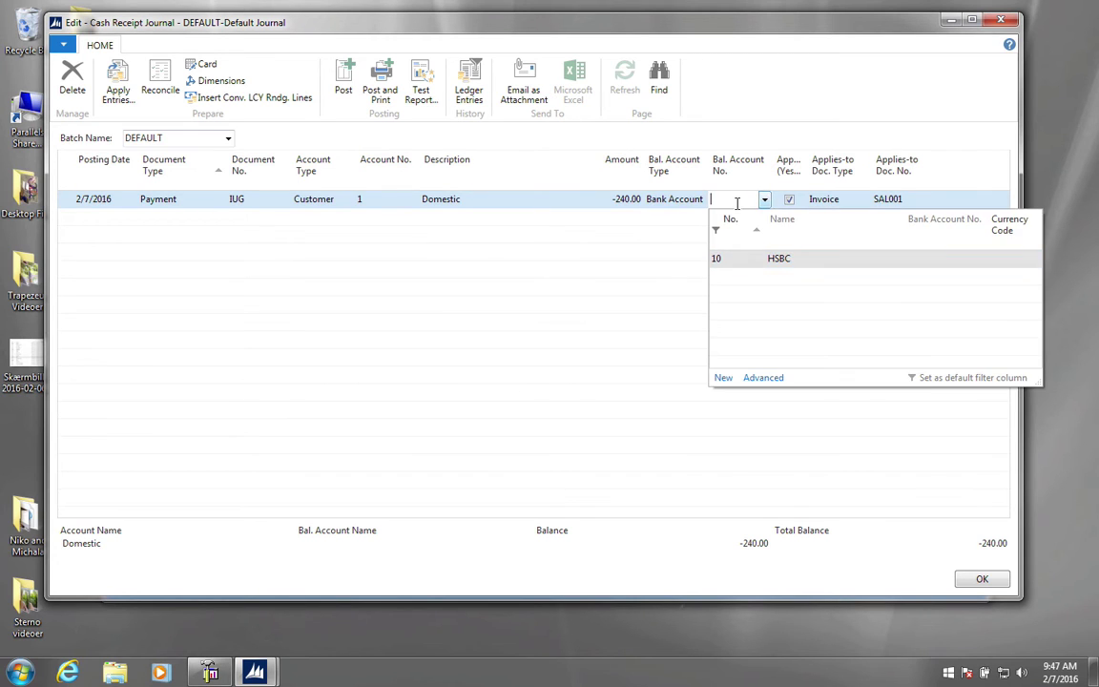
left_click(728, 264)
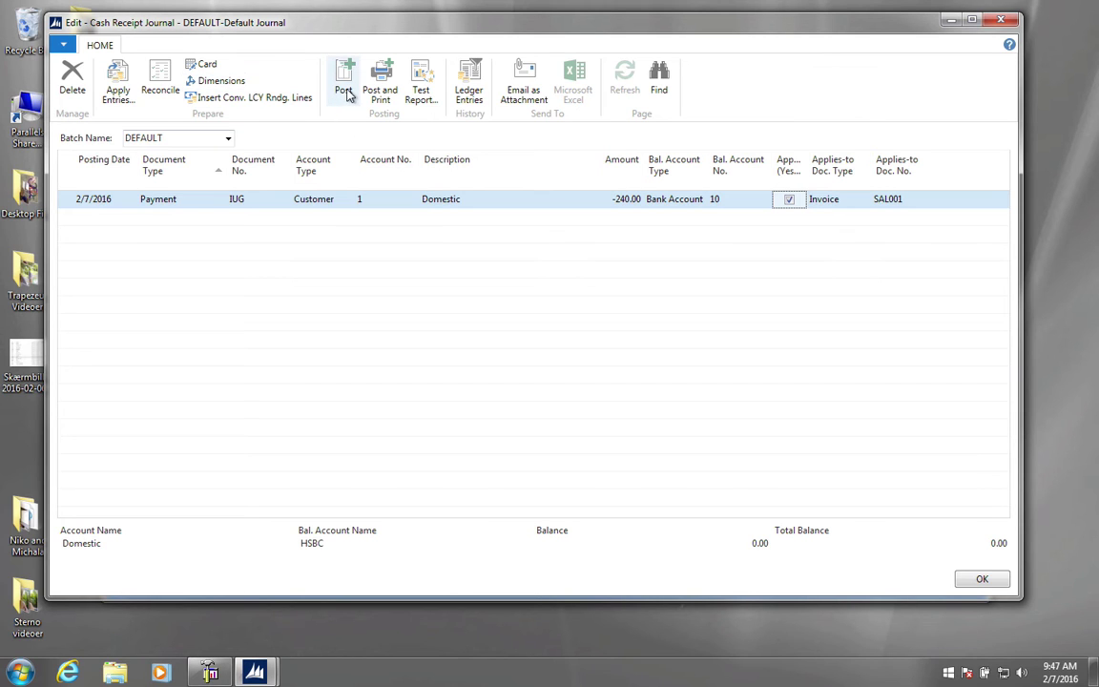
Step: Post the payment line, confirming the posting prompt and the success message
left_click(346, 92)
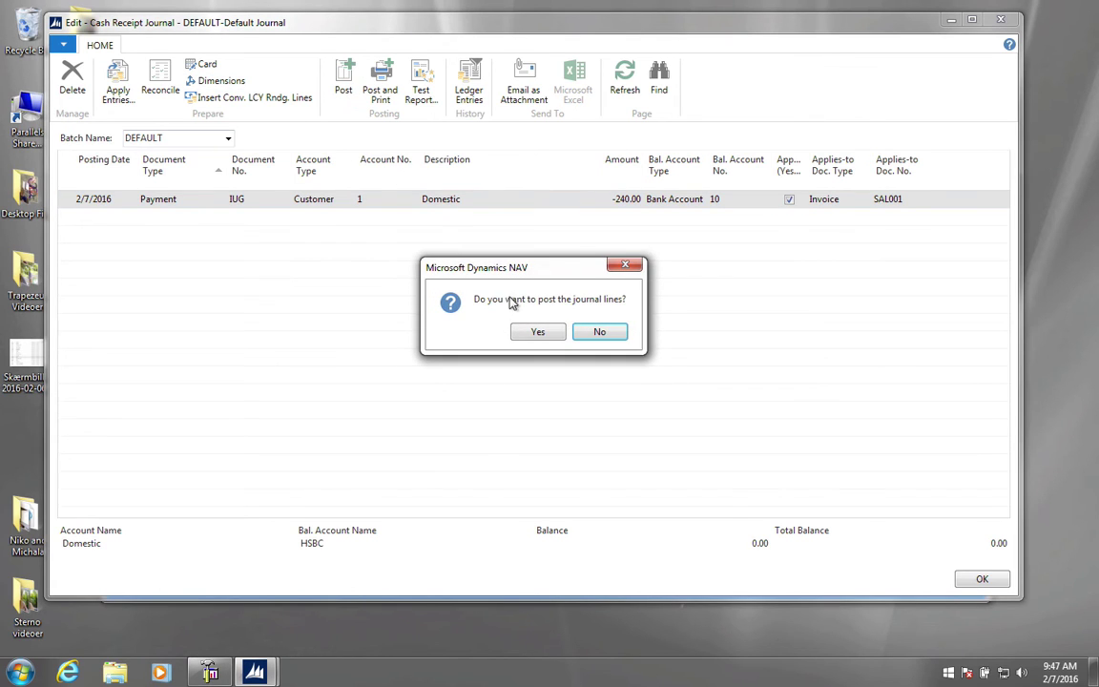
left_click(521, 334)
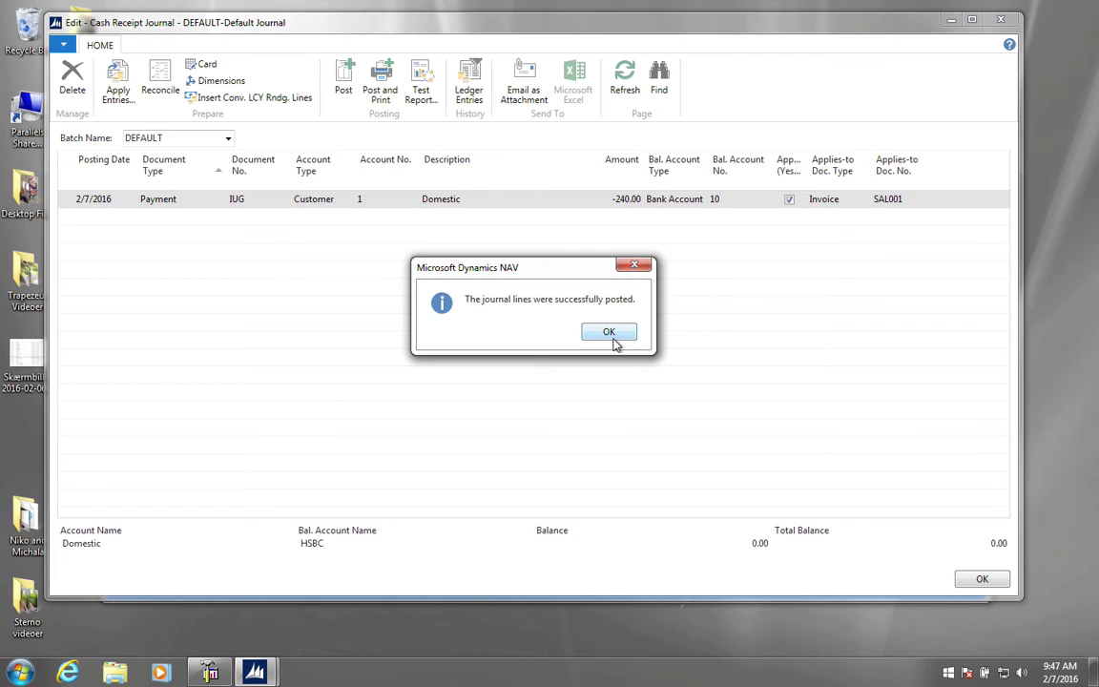
left_click(609, 335)
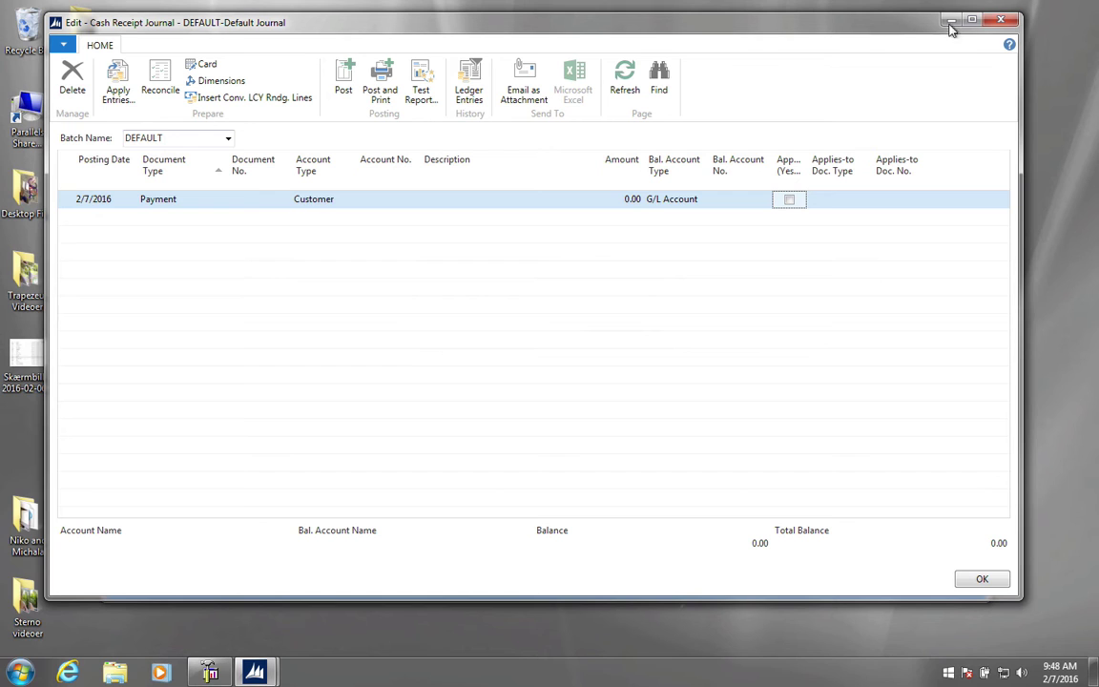
Step: Close the journal, reopen customer 1 Domestic's card and drill into its 600.00 balance
left_click(1002, 21)
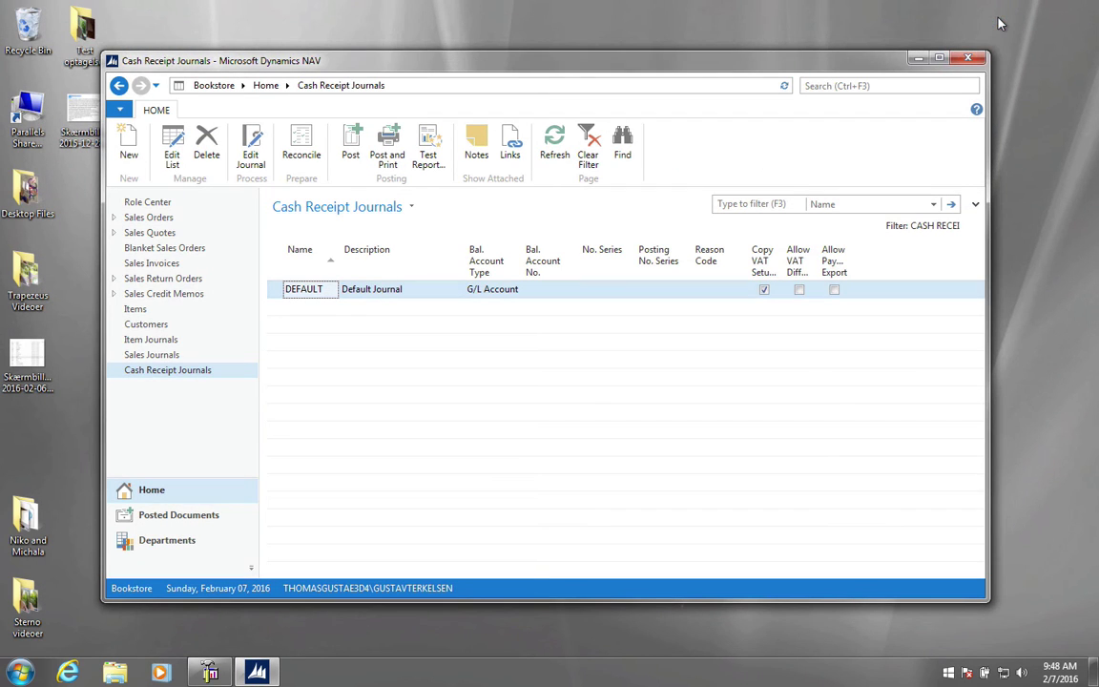
left_click(895, 85)
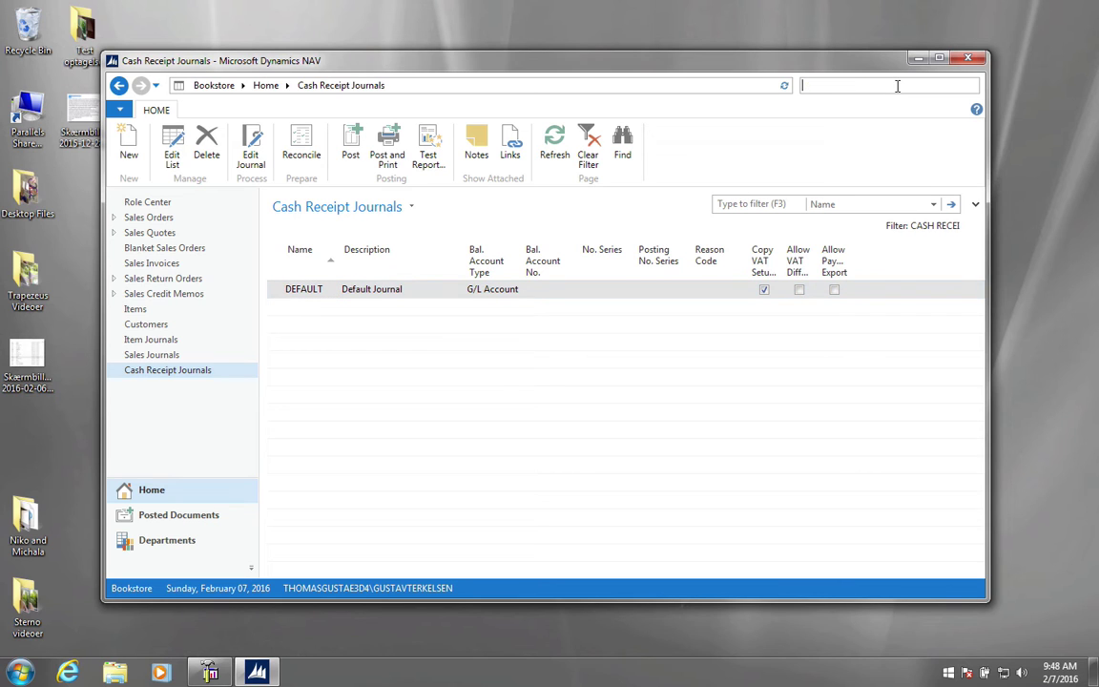
type("customer")
left_click(645, 106)
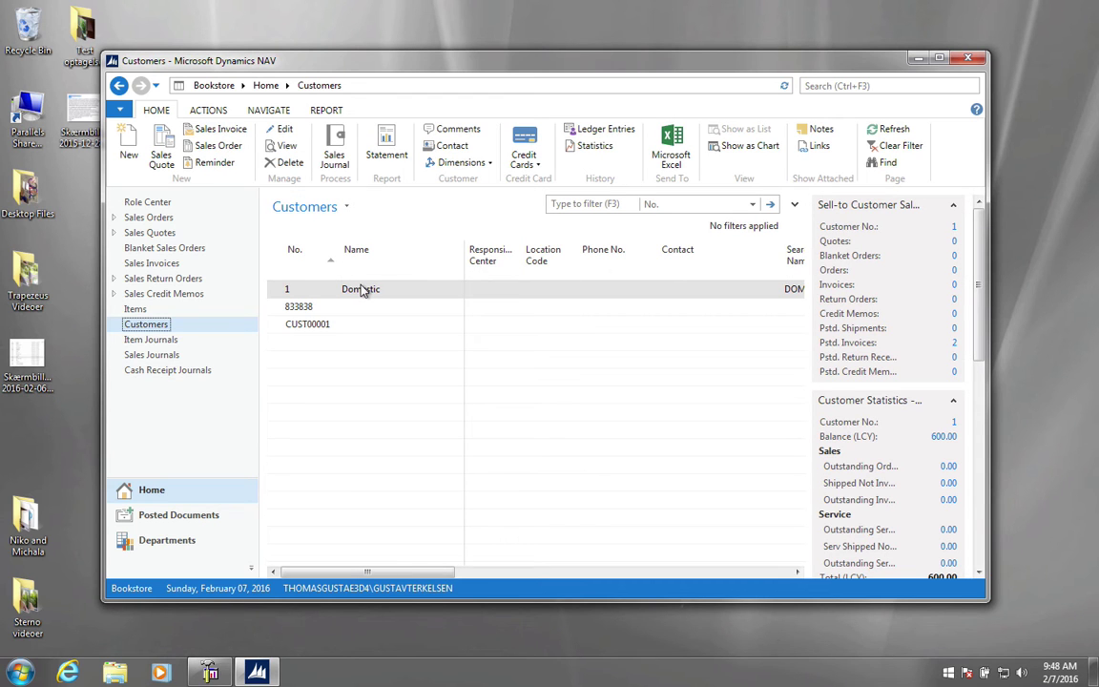
left_click(362, 291)
double_click(363, 291)
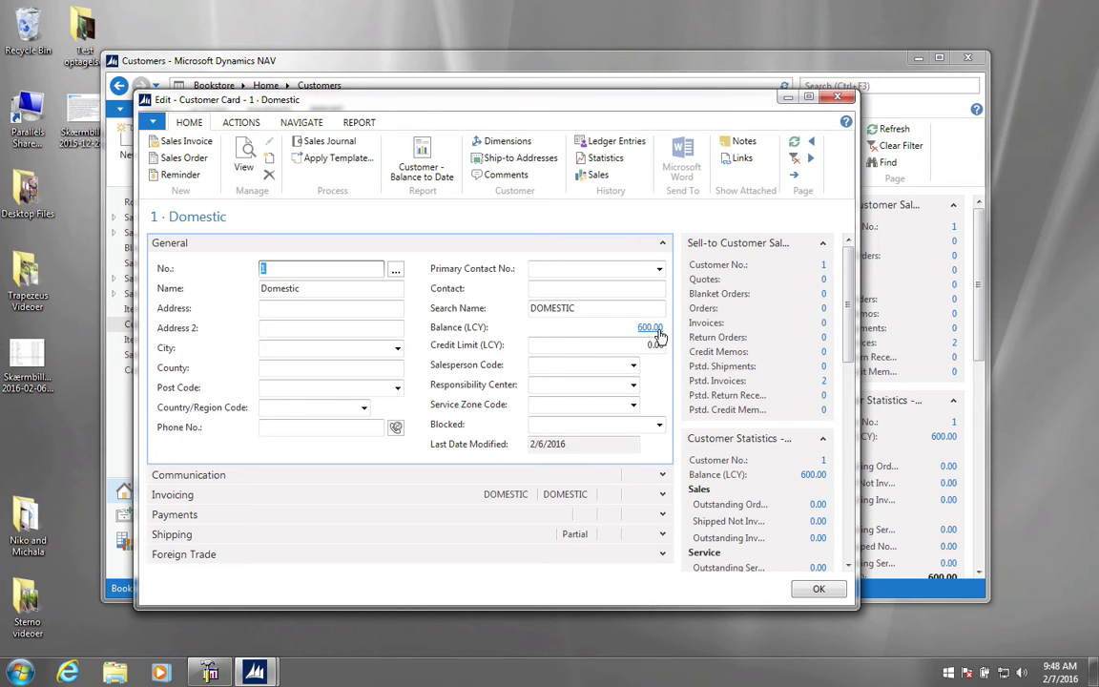
left_click(652, 330)
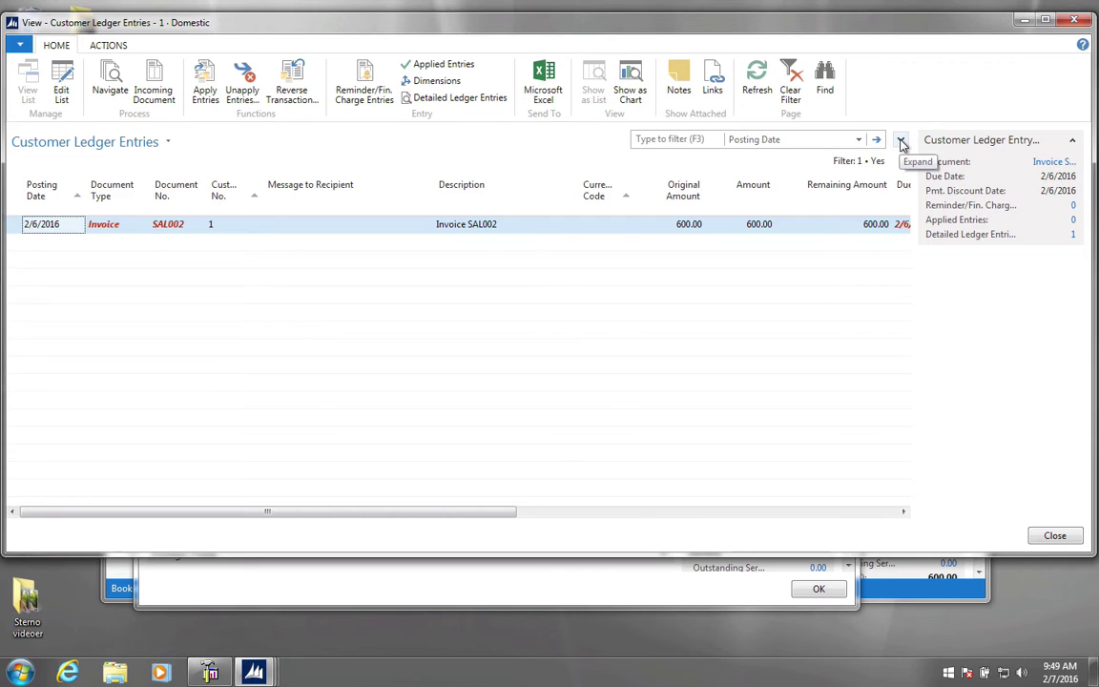
Step: Expand the filter pane to reveal the open-entries filter on customer 1's ledger entries
left_click(901, 143)
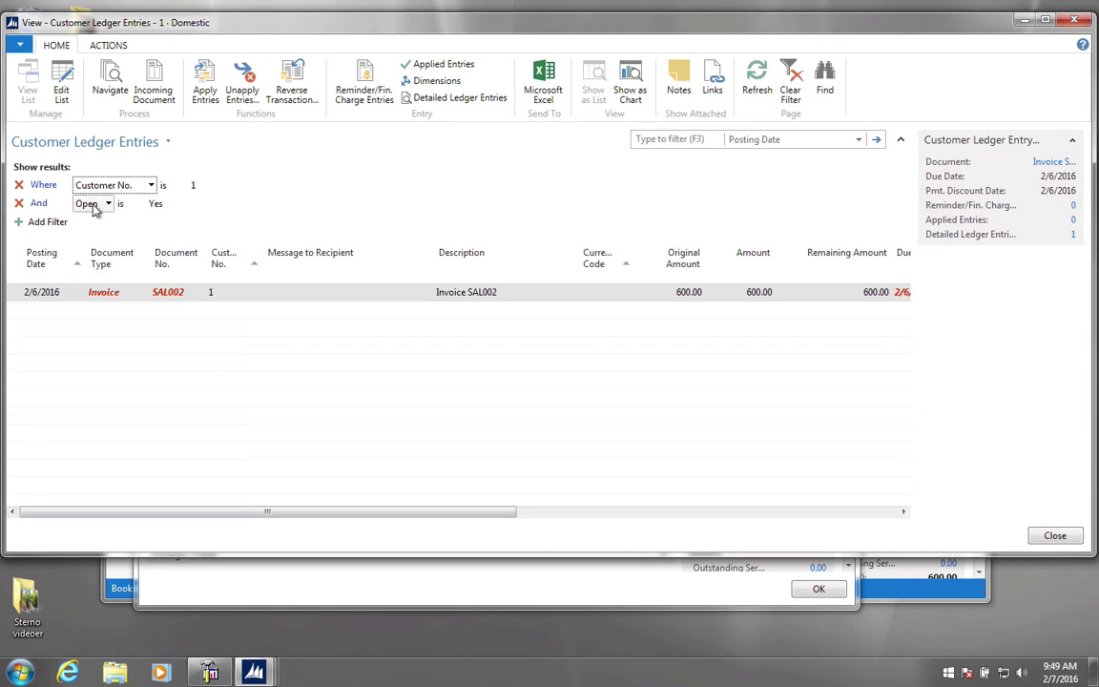
Step: Remove the open-entries filter and inspect closed invoice SAL001 and payment IUG (-240.00)
left_click(19, 203)
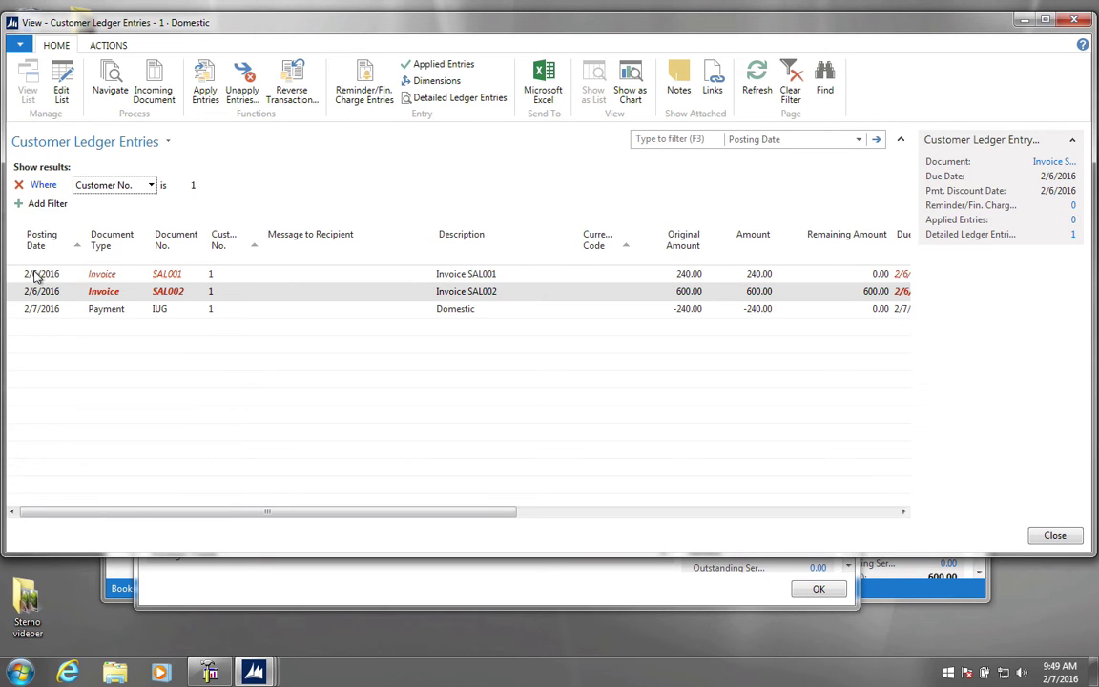
left_click(21, 274)
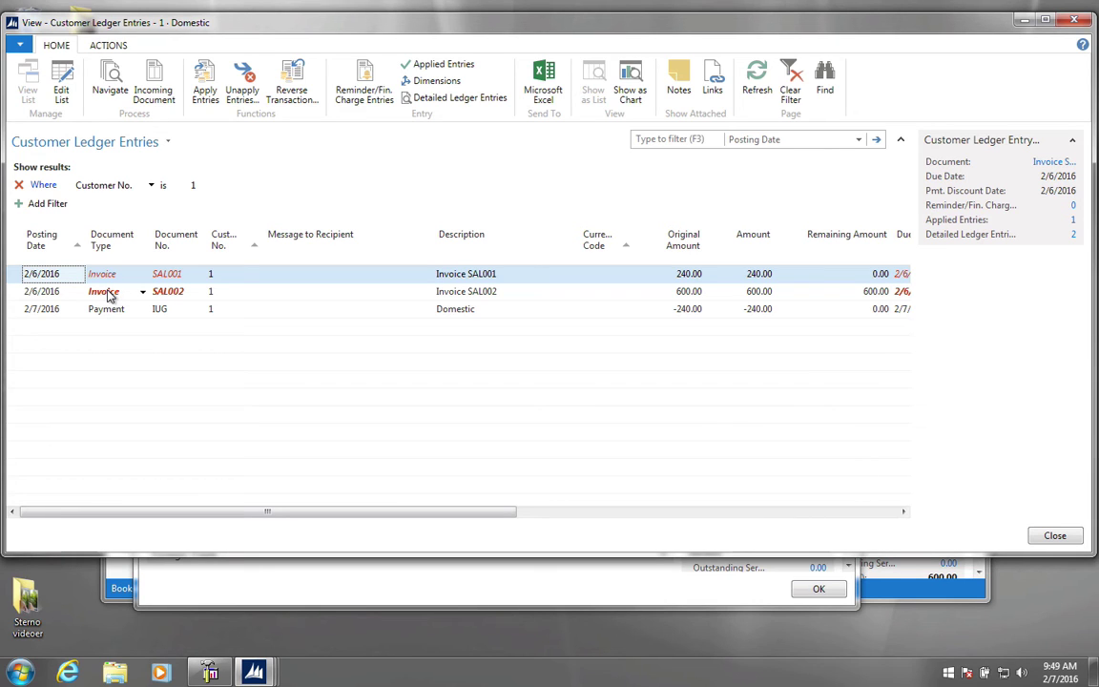
left_click(13, 312)
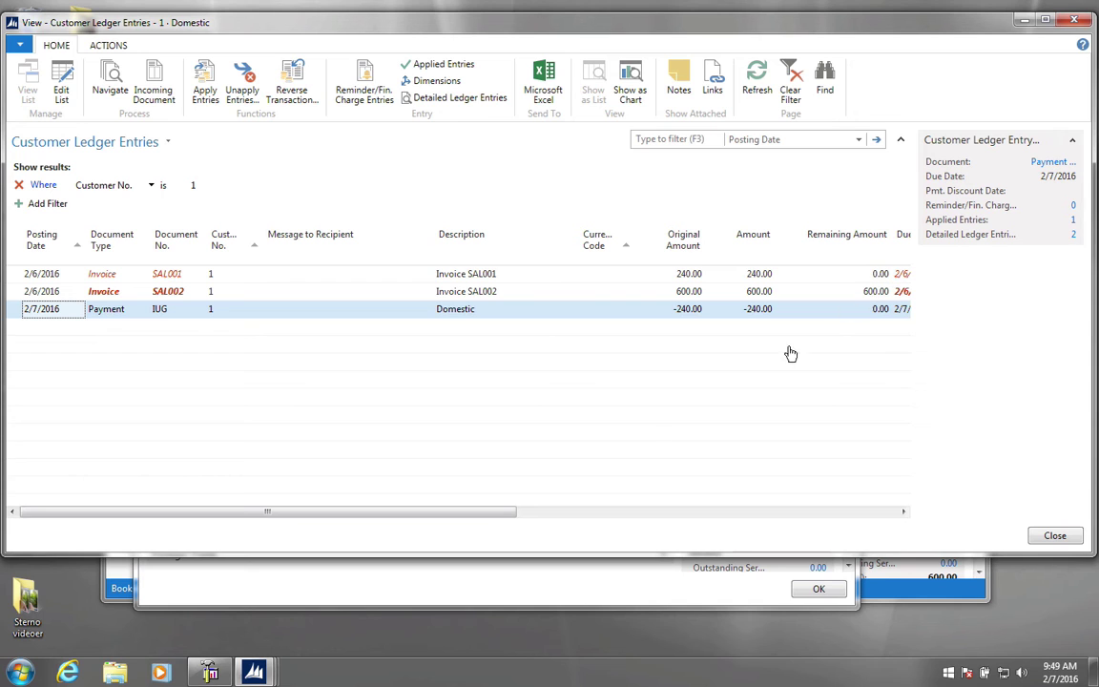
left_click_drag(514, 516, 846, 422)
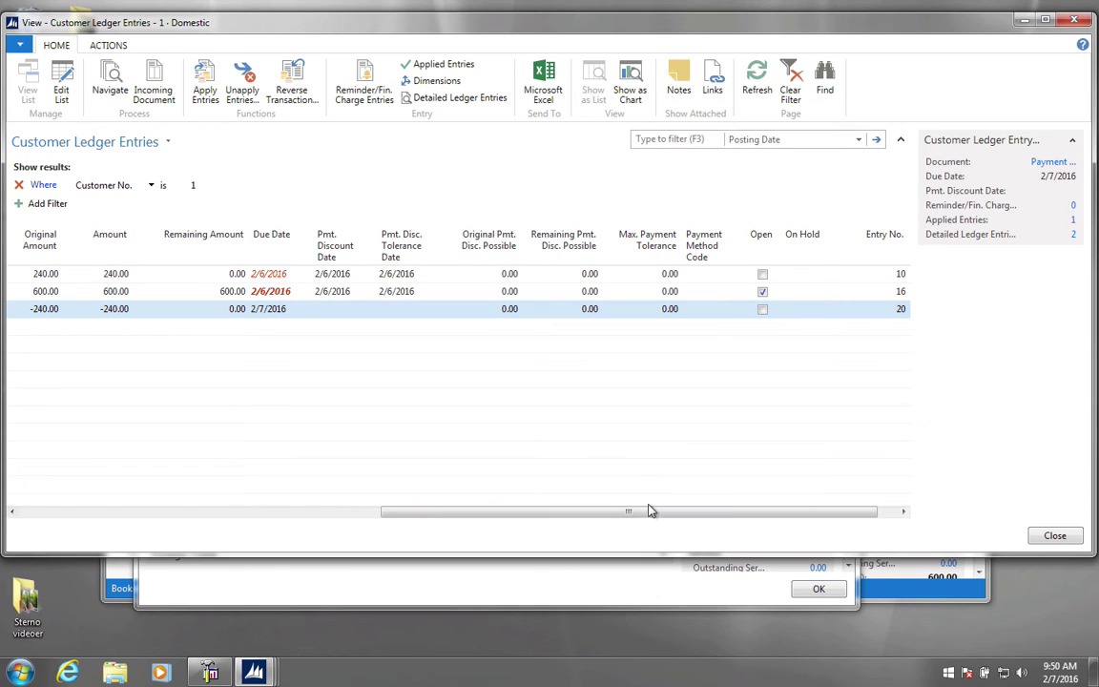
left_click_drag(650, 512, 246, 520)
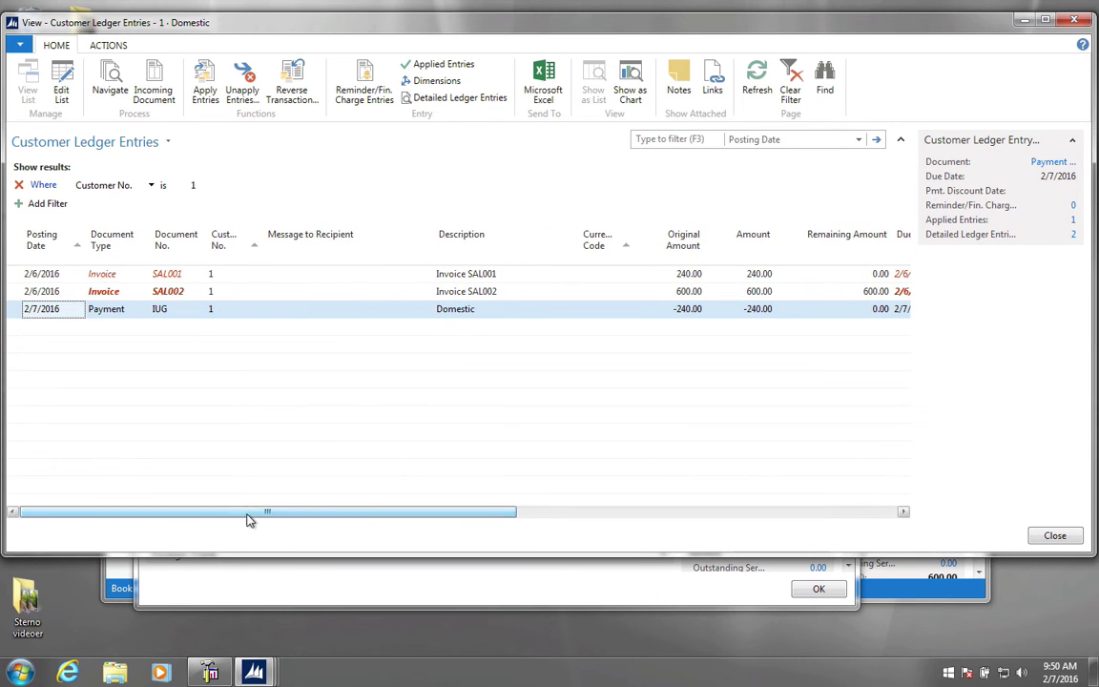
left_click(177, 311)
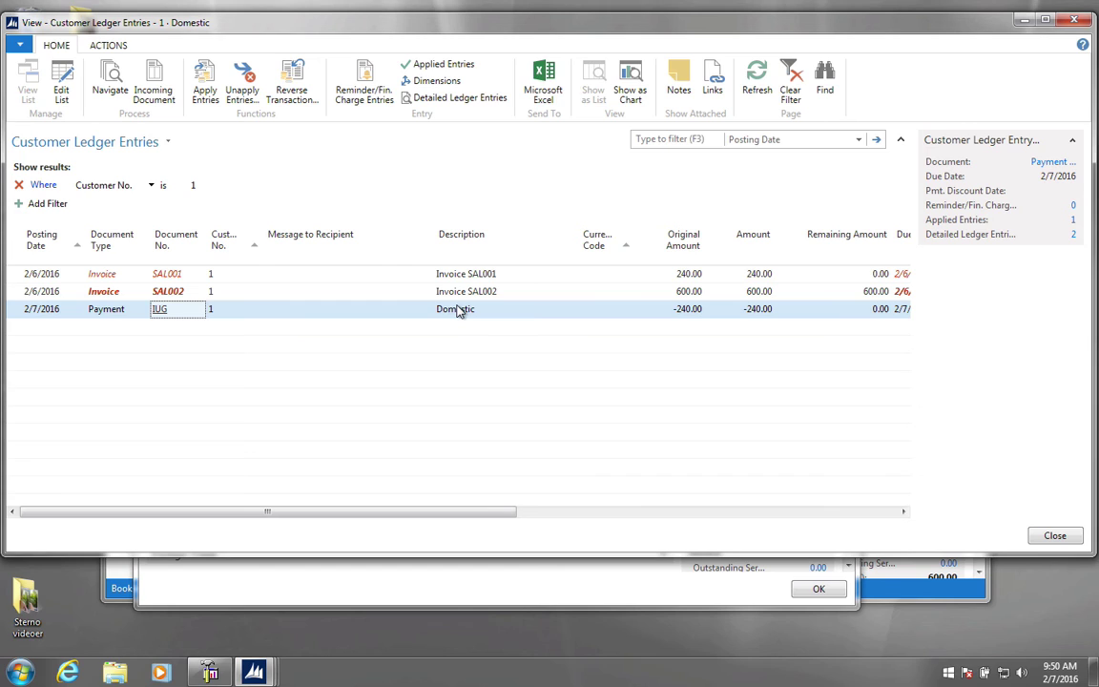
Step: Check the applied entries for payment IUG
left_click(306, 310)
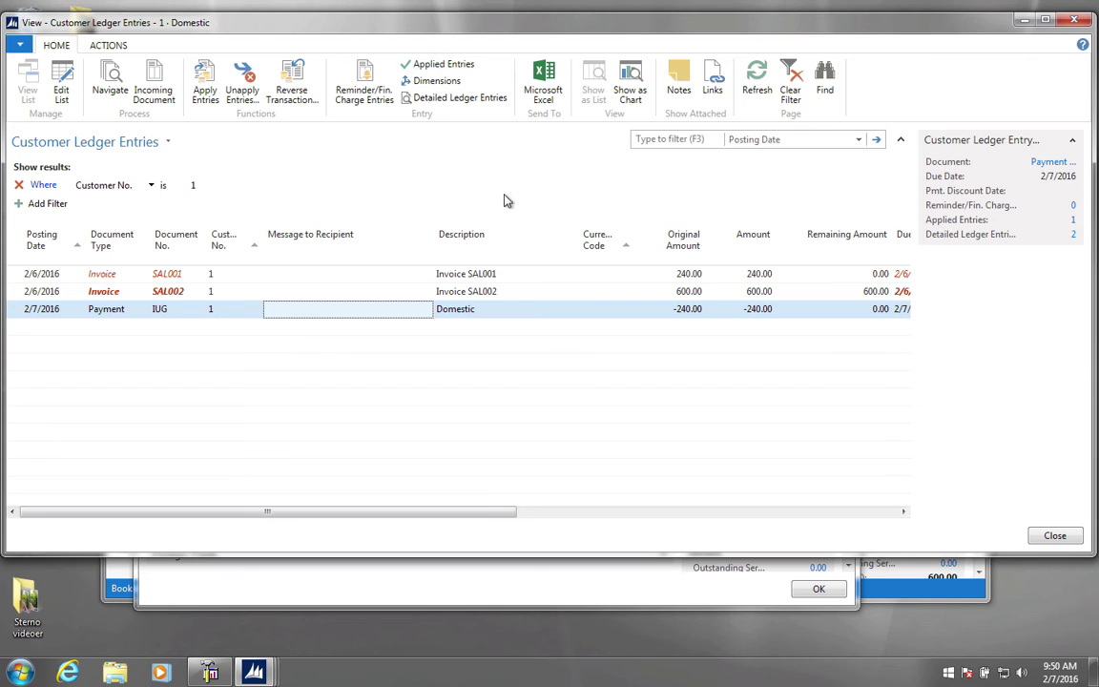
left_click(434, 65)
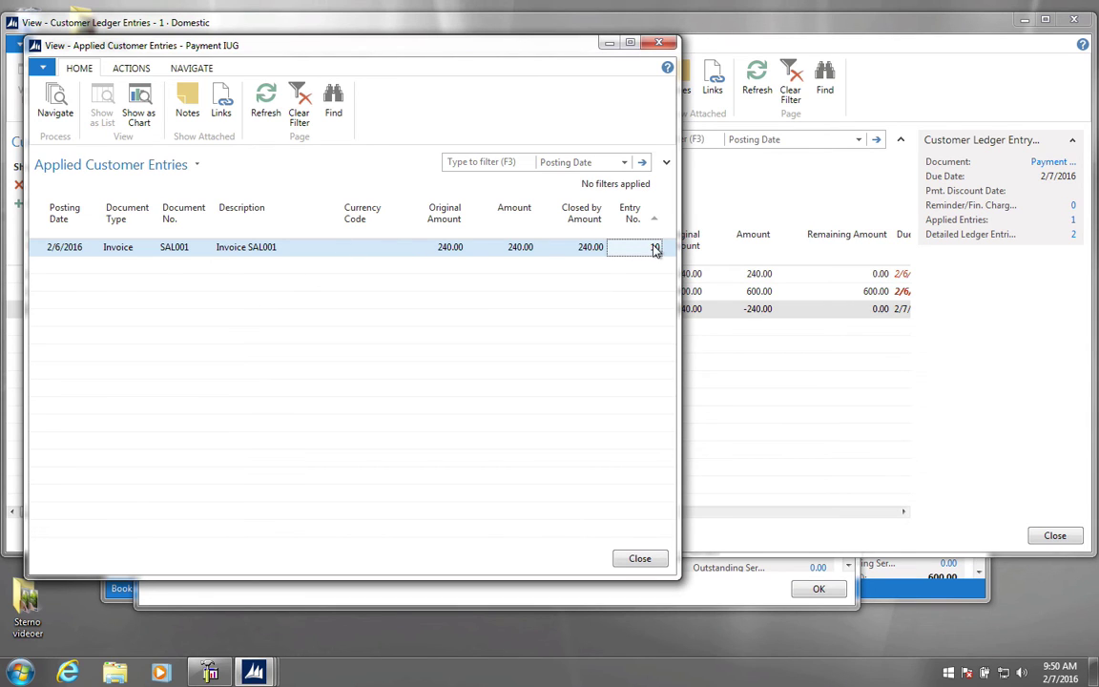
left_click(658, 42)
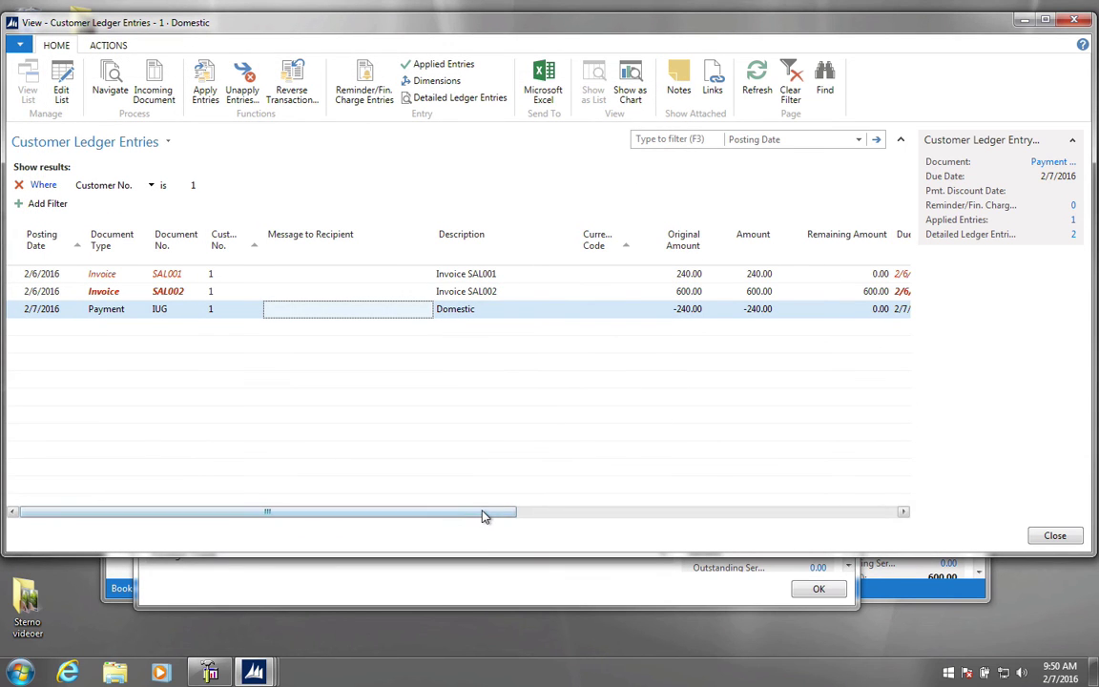
left_click_drag(483, 513, 898, 496)
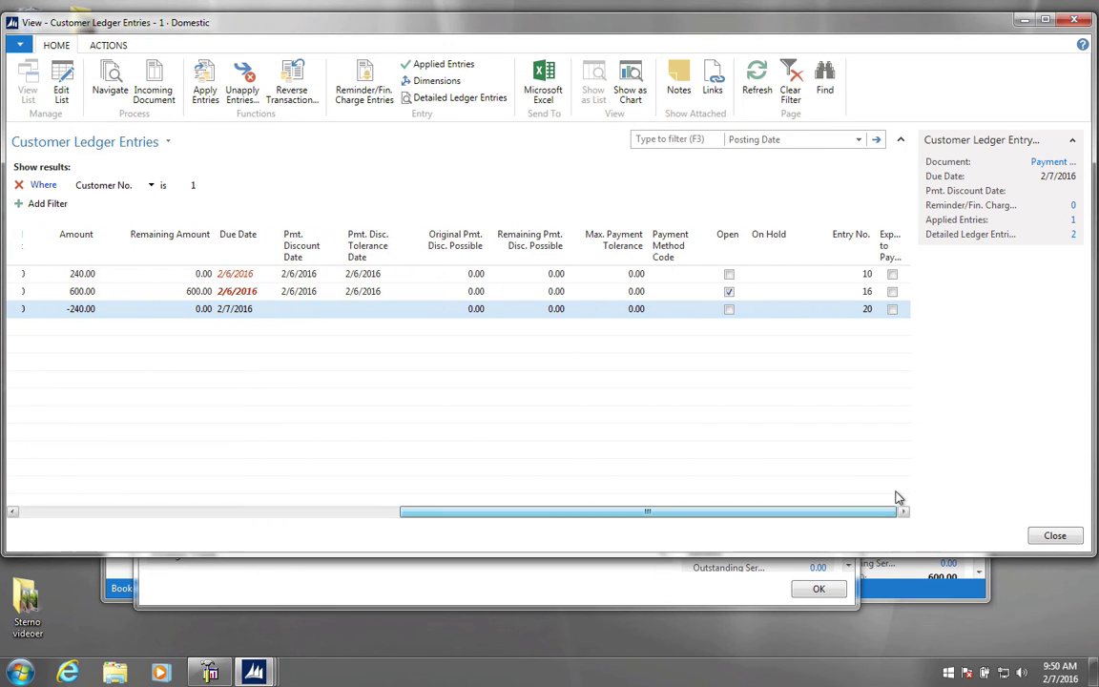
Step: Check invoice SAL001's applied entries, confirming payment IUG (-240.00) is applied
left_click(152, 276)
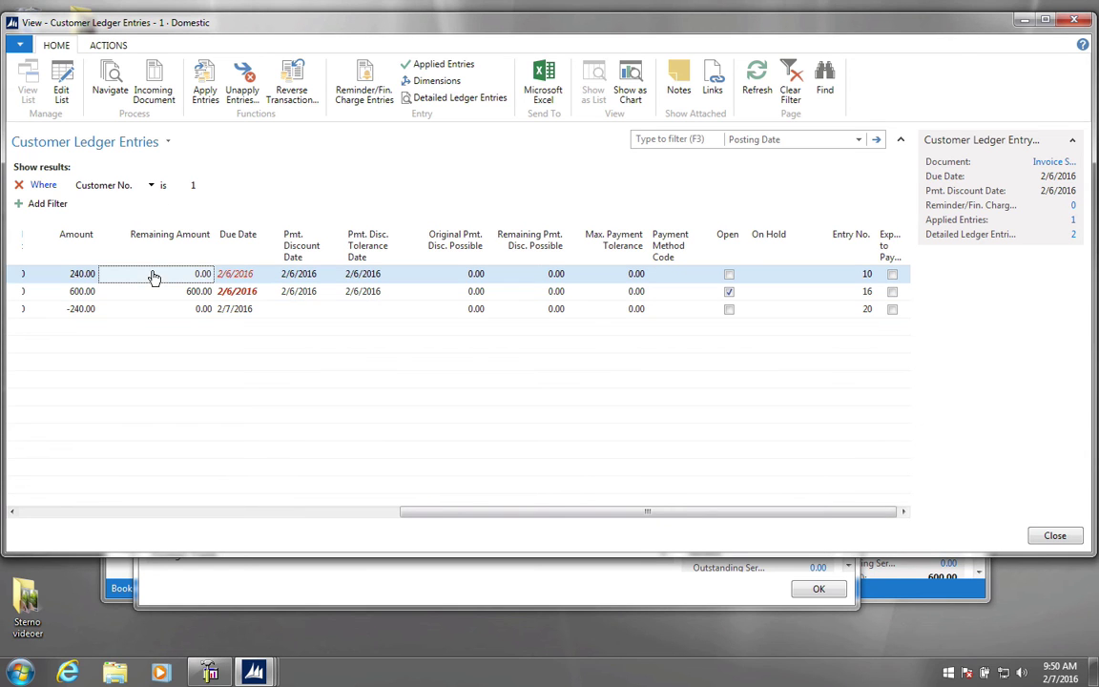
left_click(438, 67)
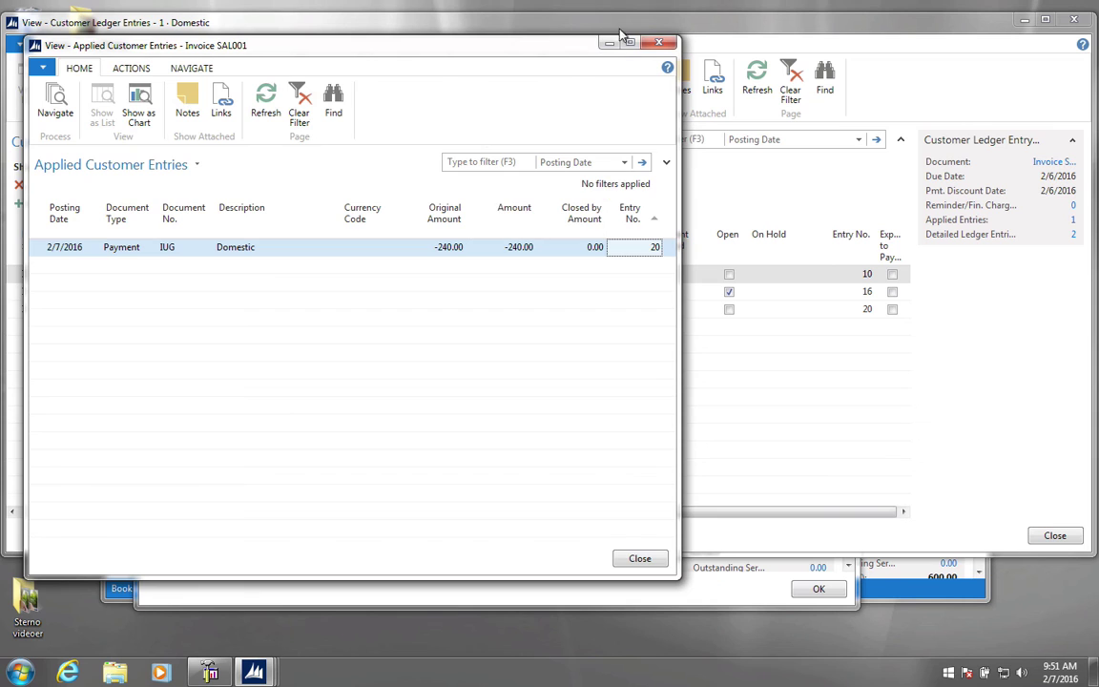
left_click(658, 42)
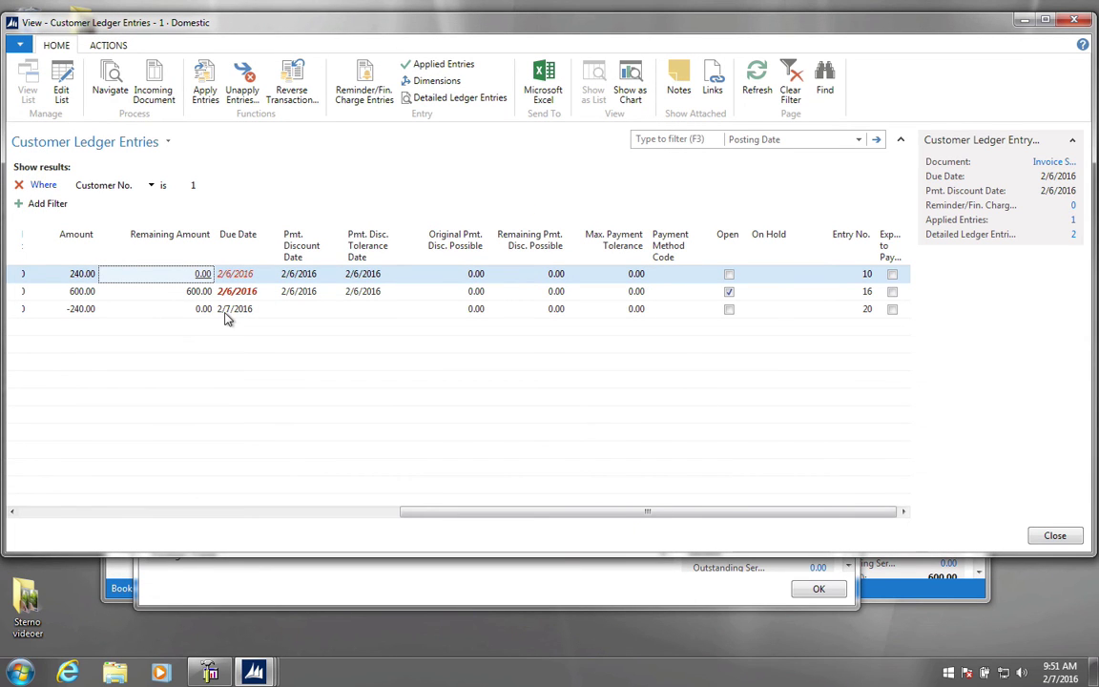
left_click(315, 276)
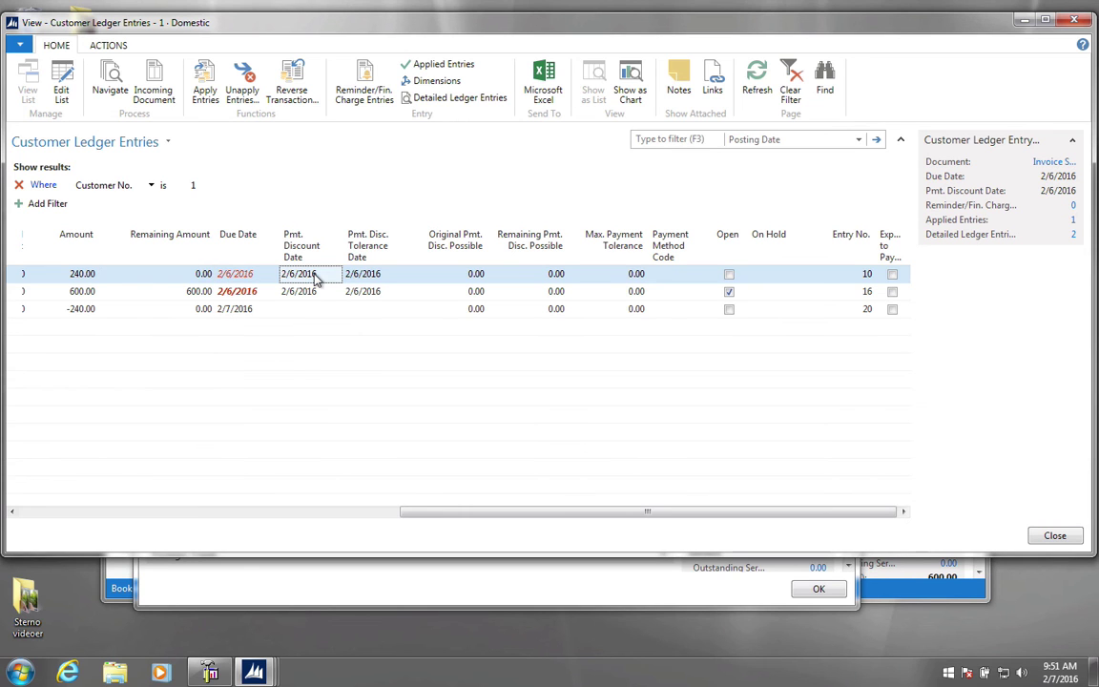
left_click(446, 64)
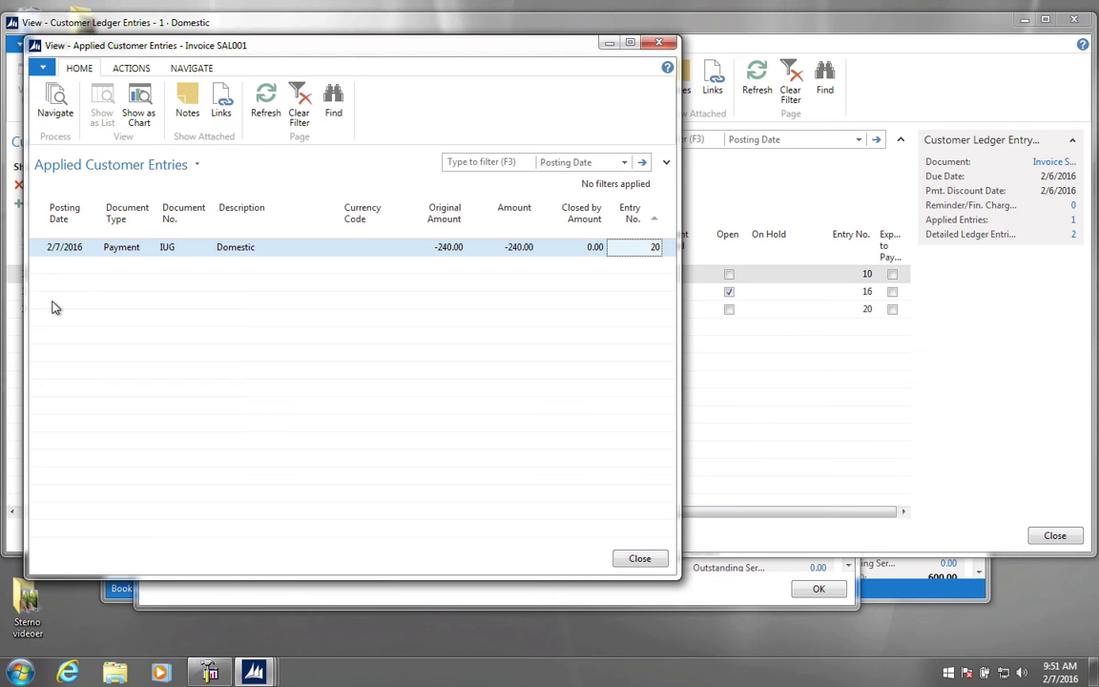
left_click(659, 42)
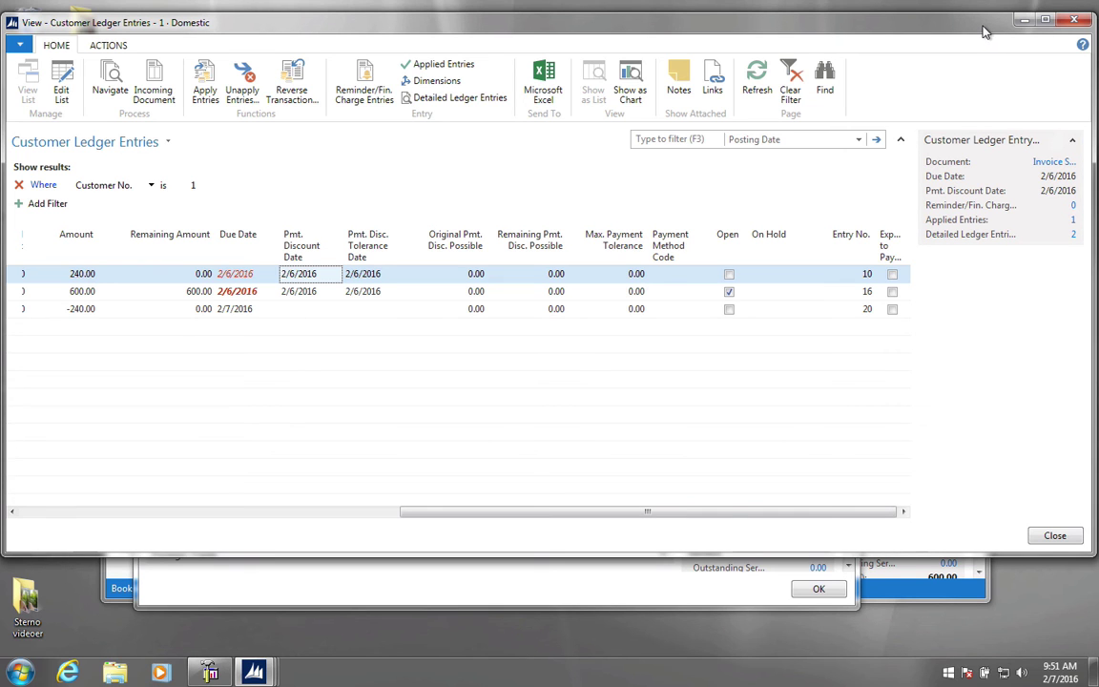
Step: Close the customer windows, open bank account HSBC and drill into its 120.00 balance
left_click(1074, 21)
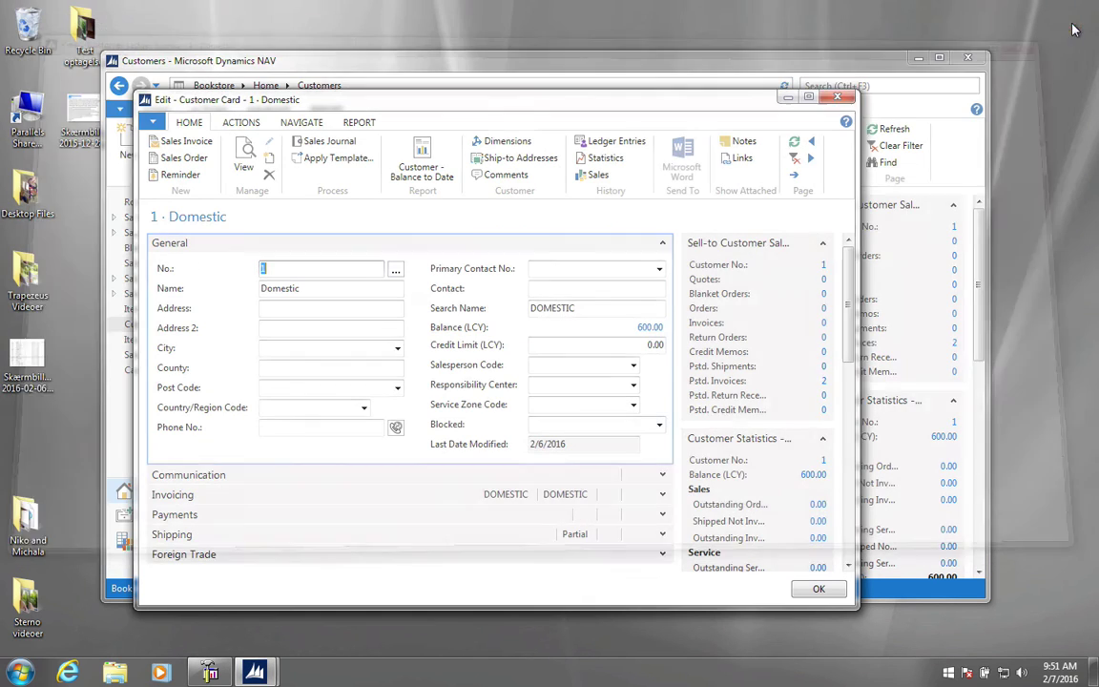
left_click(840, 93)
left_click(848, 90)
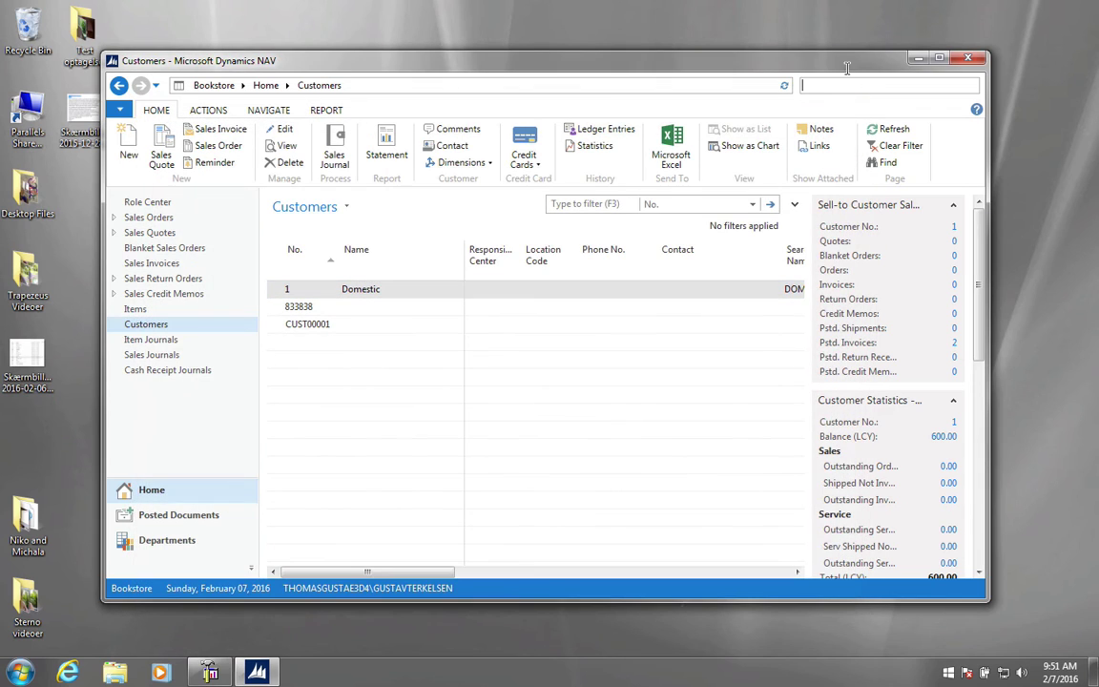
type("bank")
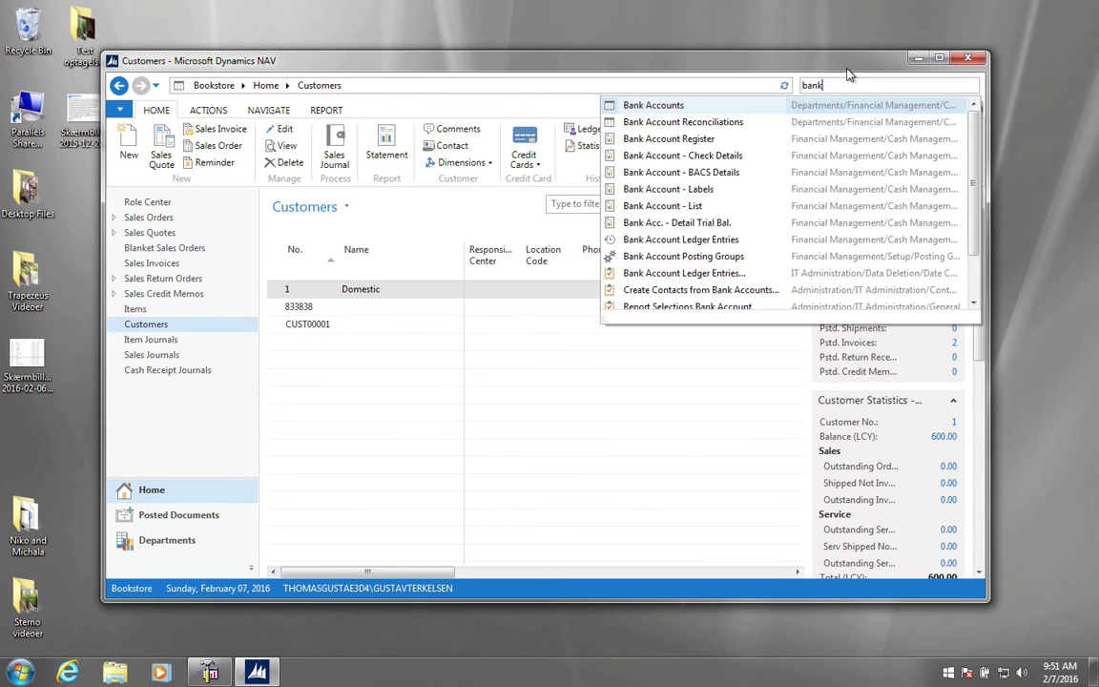
left_click(630, 103)
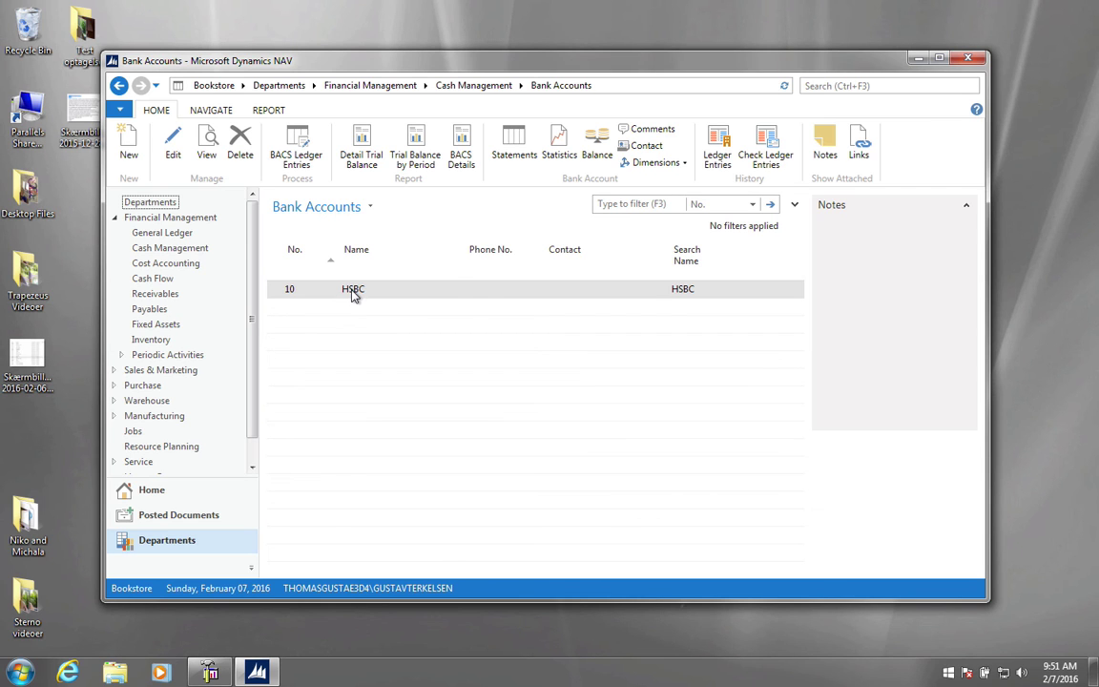
double_click(351, 295)
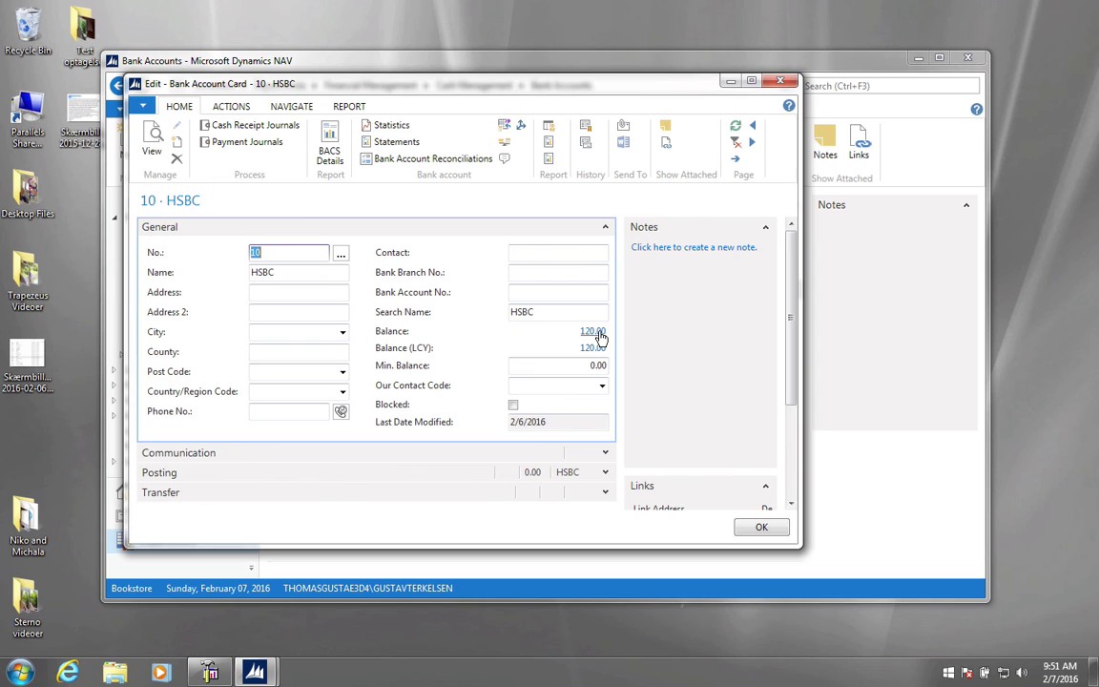
left_click(593, 332)
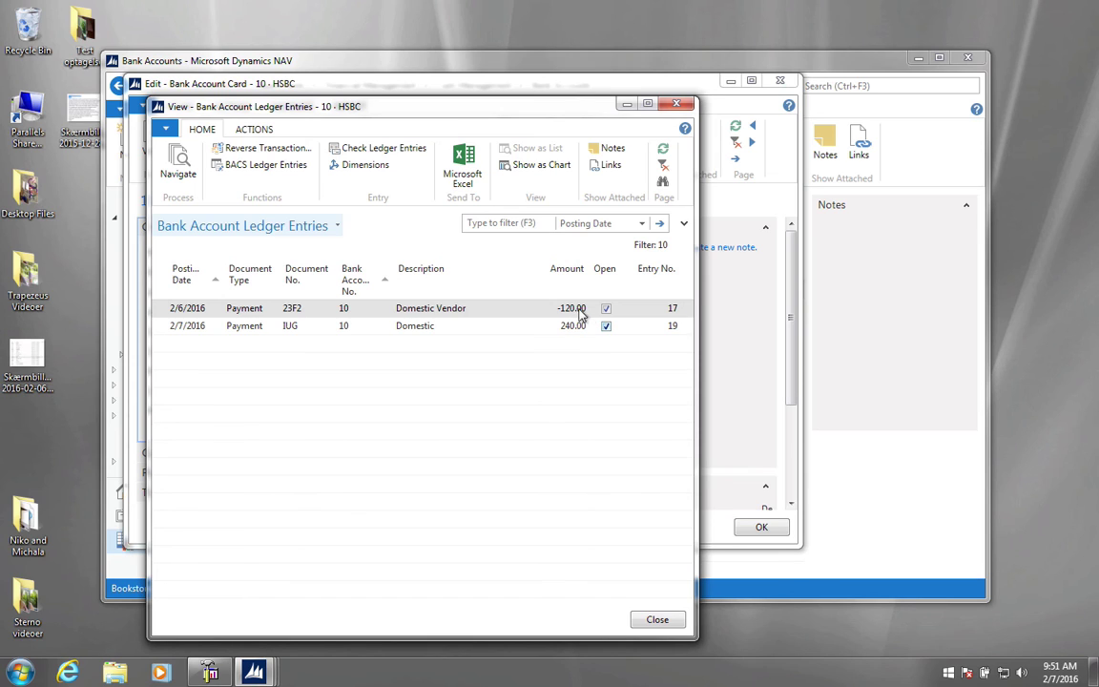
left_click(162, 329)
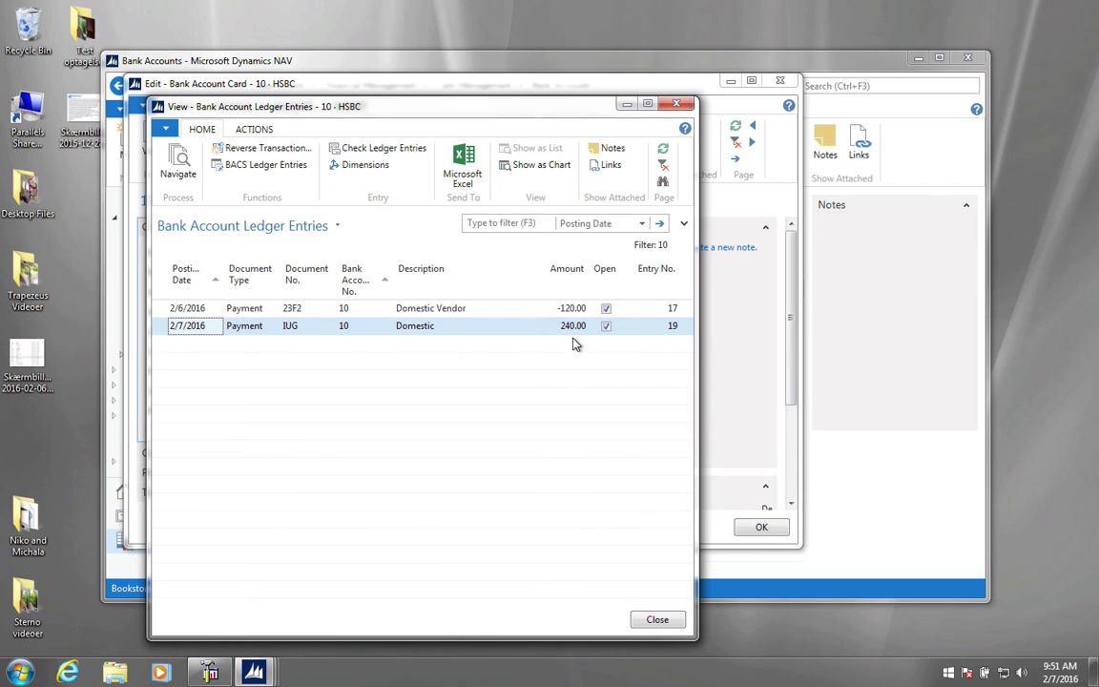
left_click(690, 105)
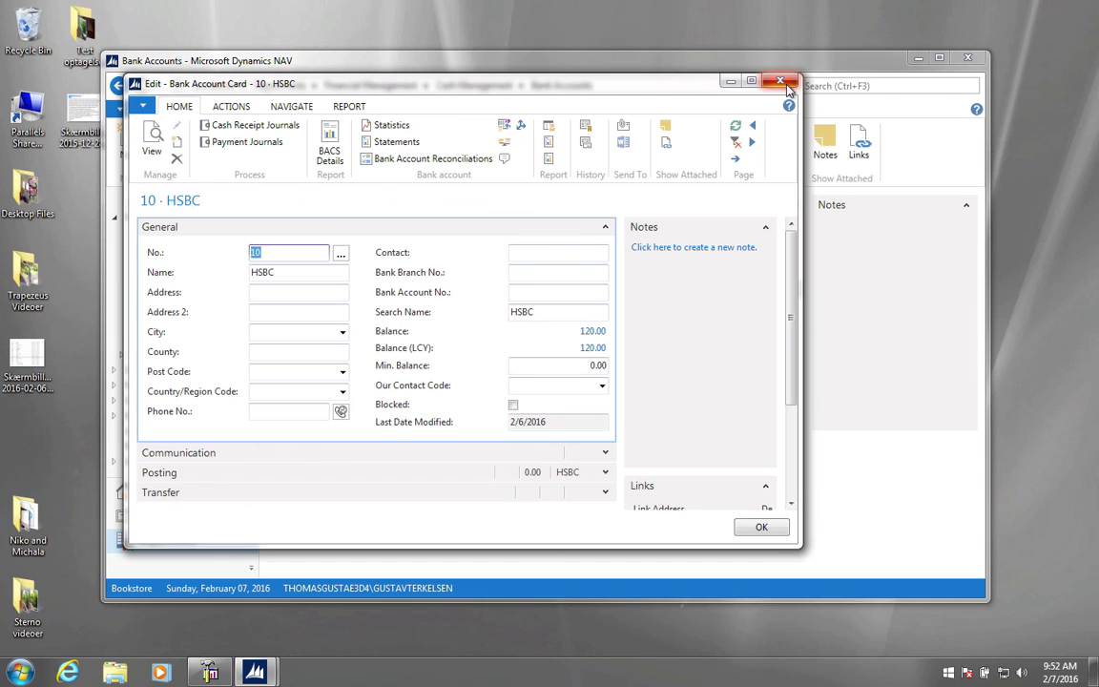
left_click(595, 351)
left_click(452, 331)
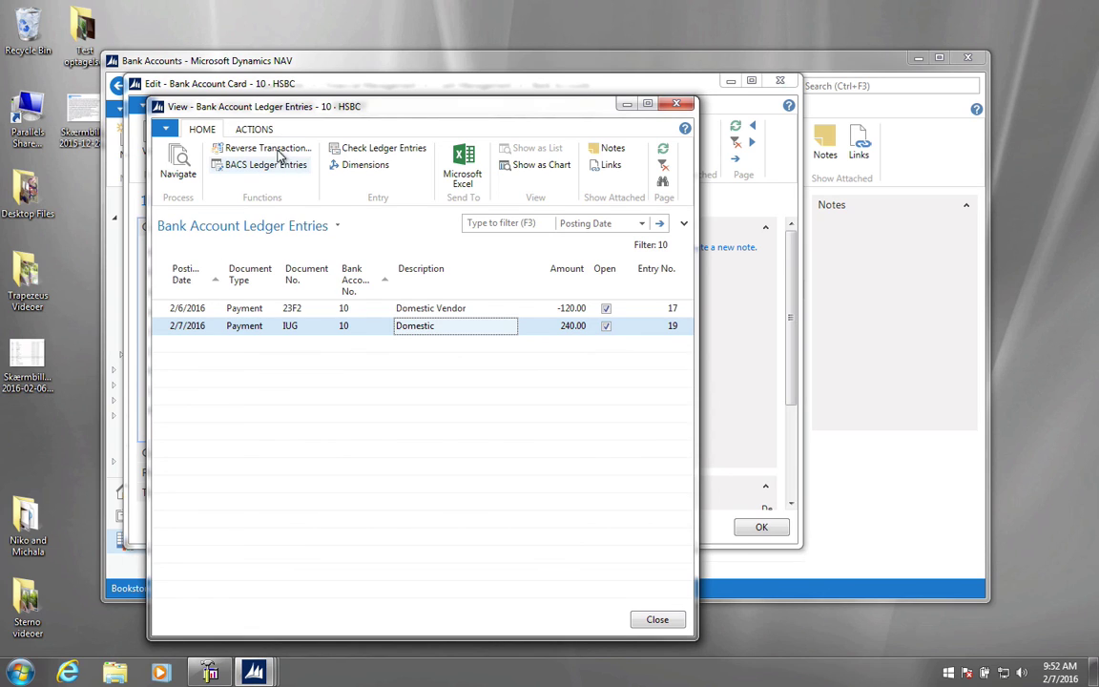
Step: Navigate from payment IUG to its two G/L entries and widen the window
left_click(174, 167)
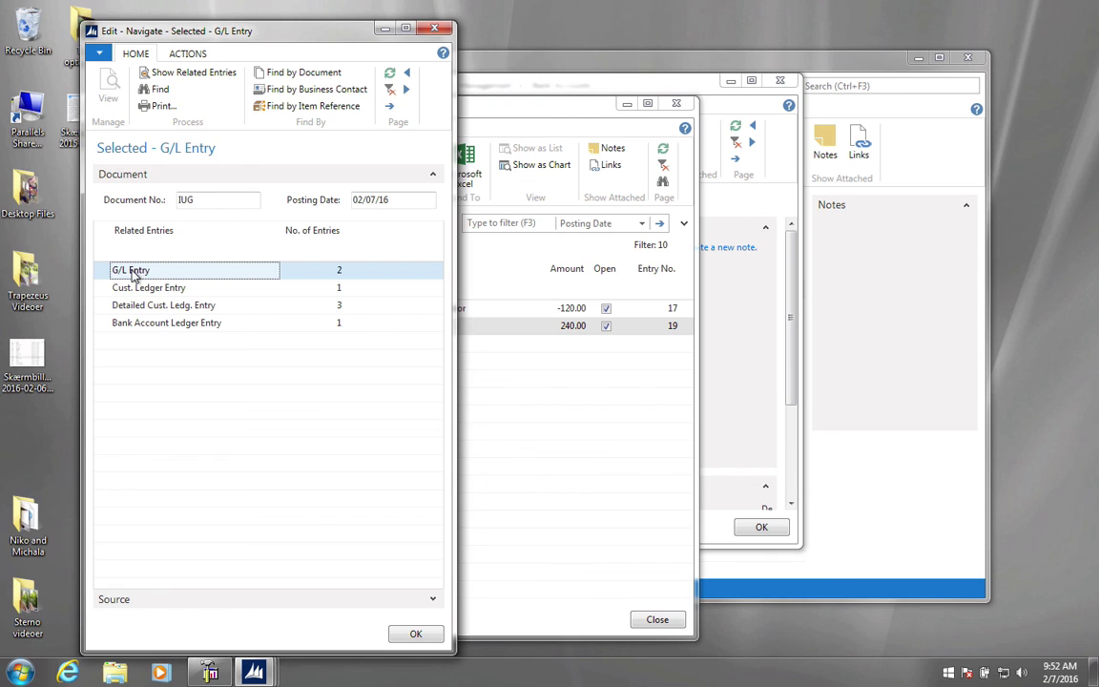
left_click(340, 271)
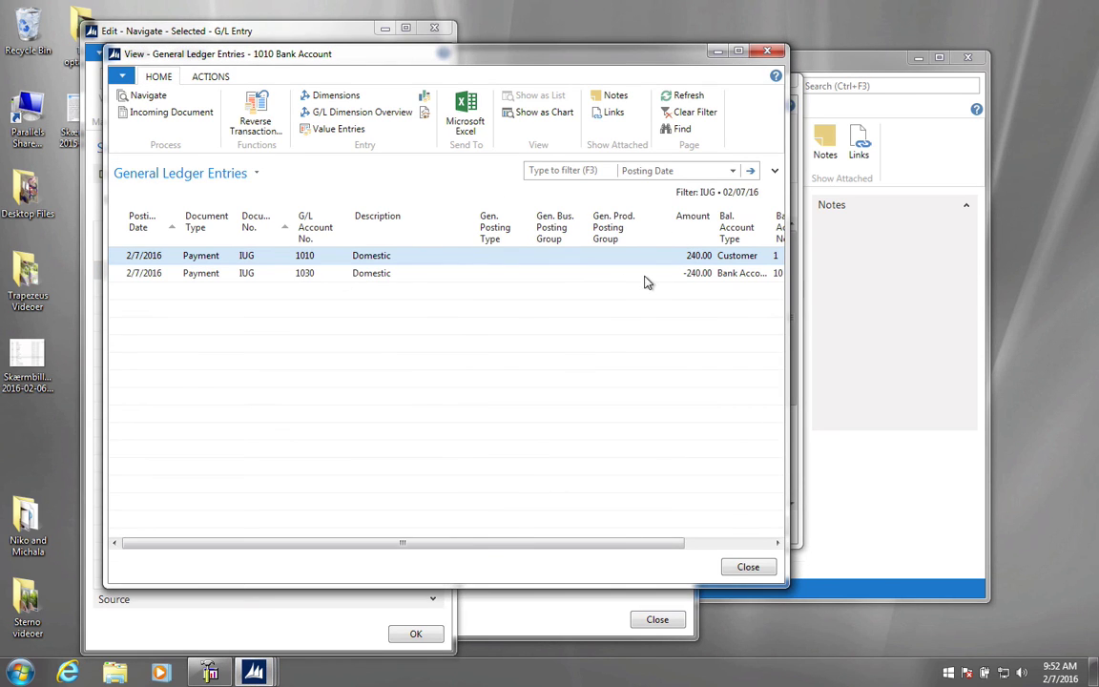
left_click_drag(784, 279, 1004, 279)
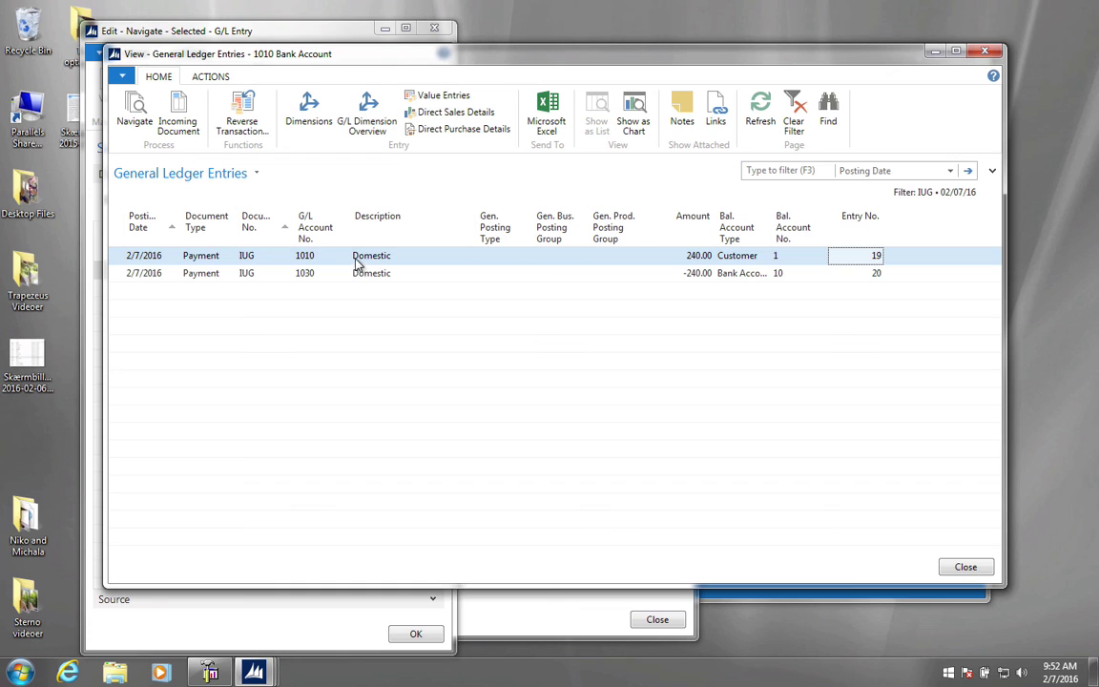
Step: Look up G/L accounts 1010 Bank Account and 1030 Receivables on the two entries
left_click(309, 260)
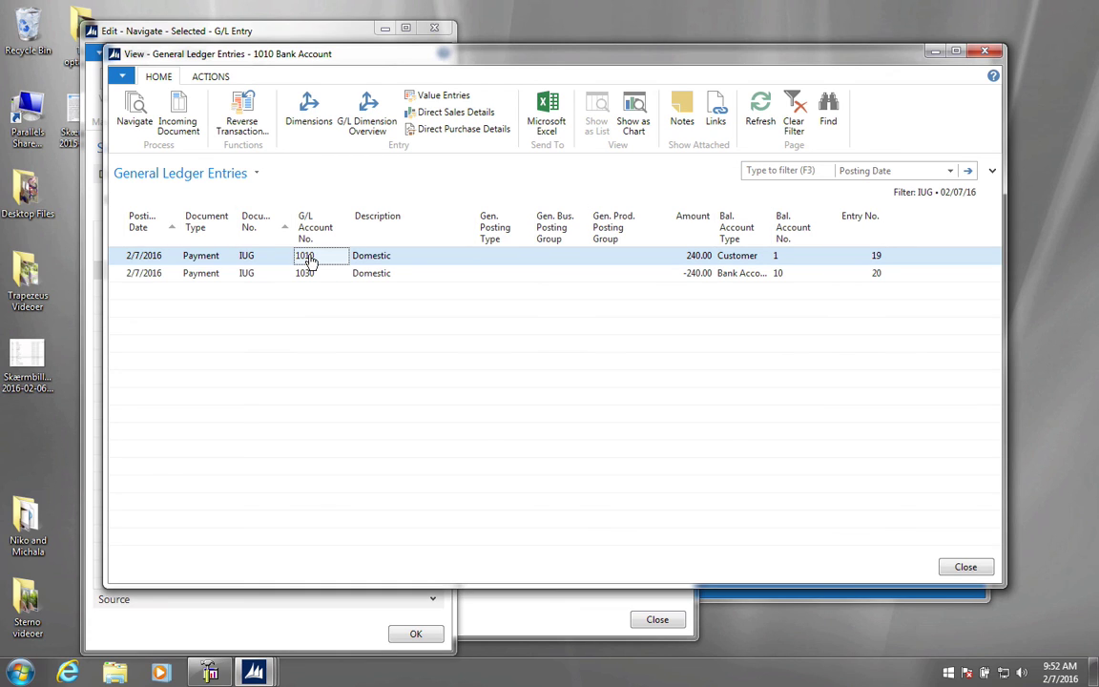
left_click(310, 260)
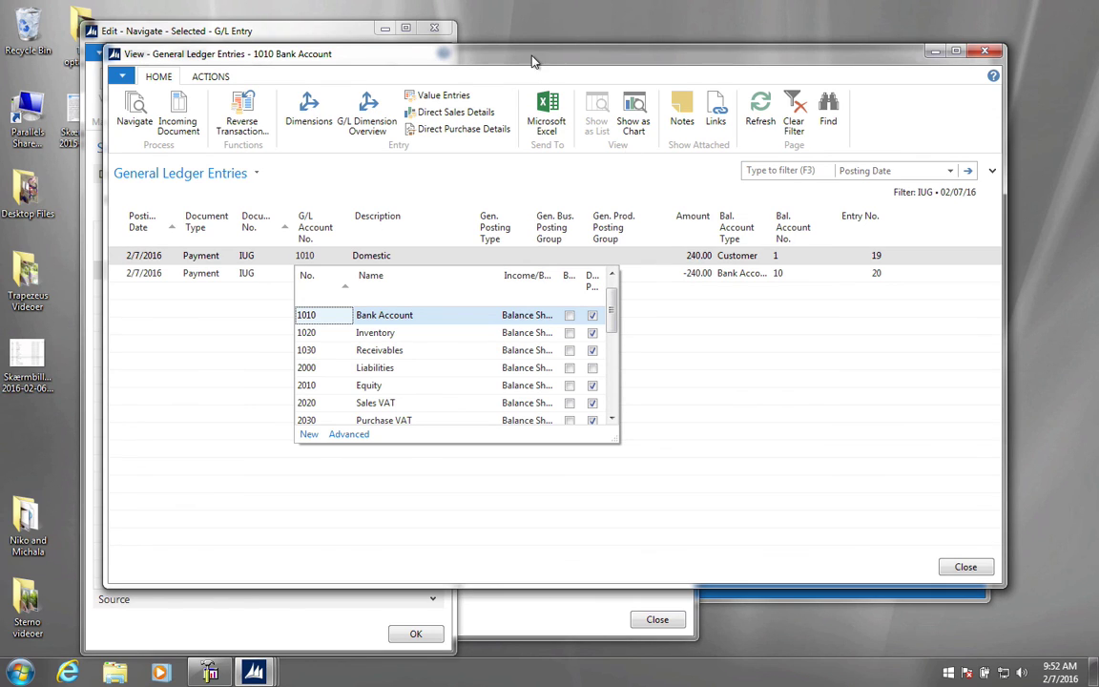
left_click(442, 162)
left_click(304, 275)
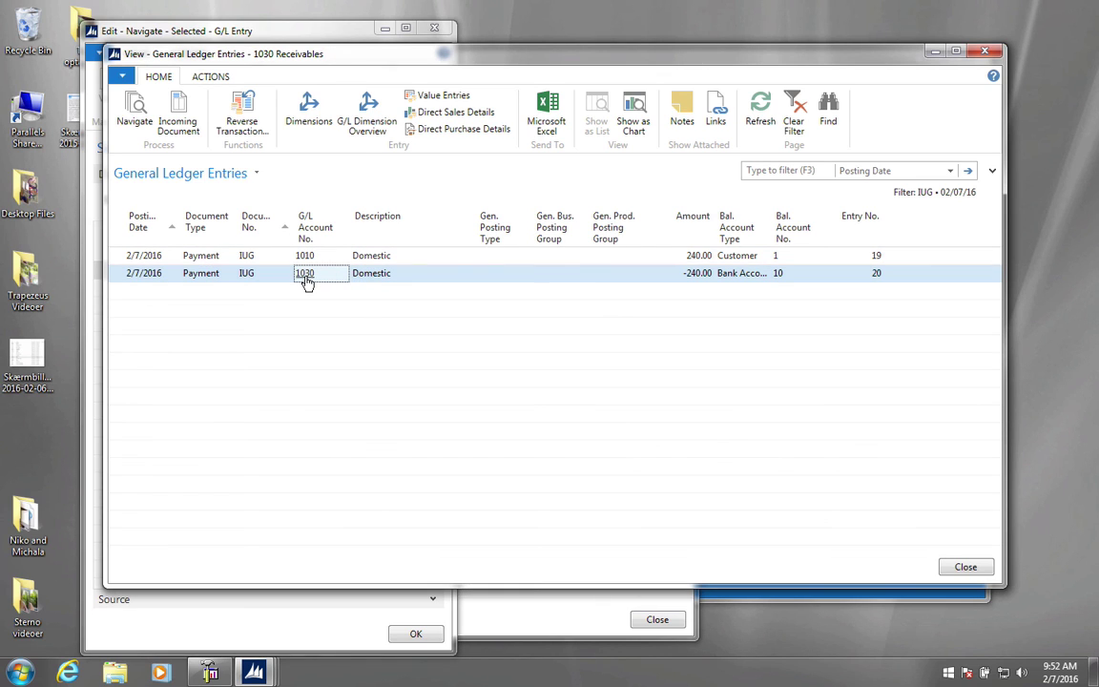
left_click(306, 278)
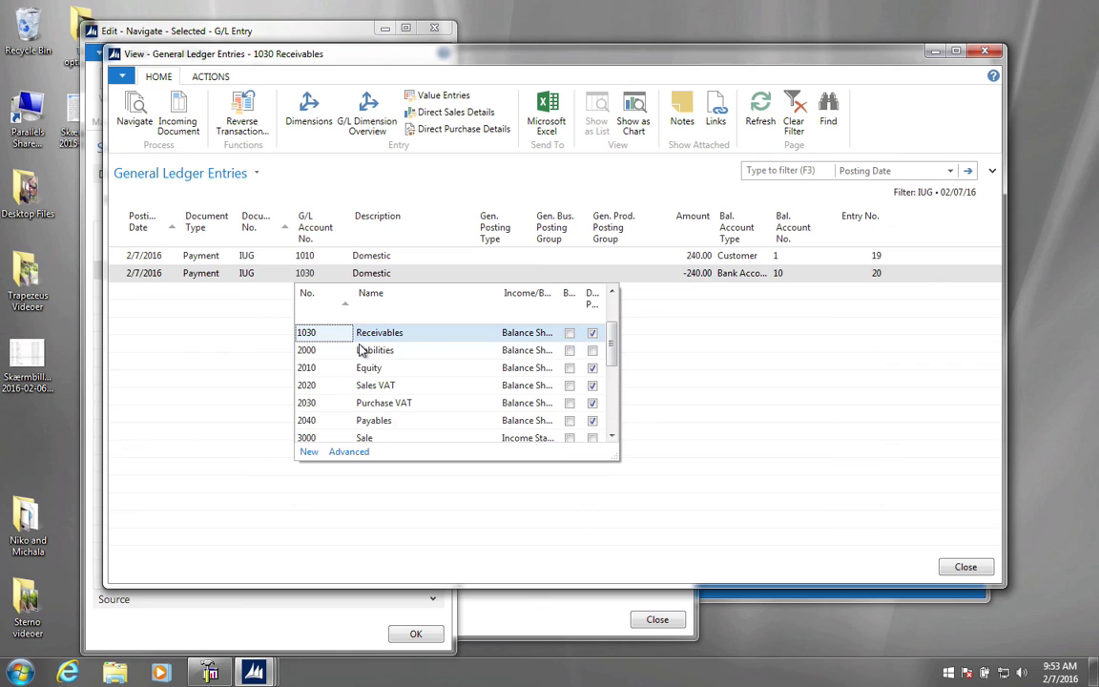